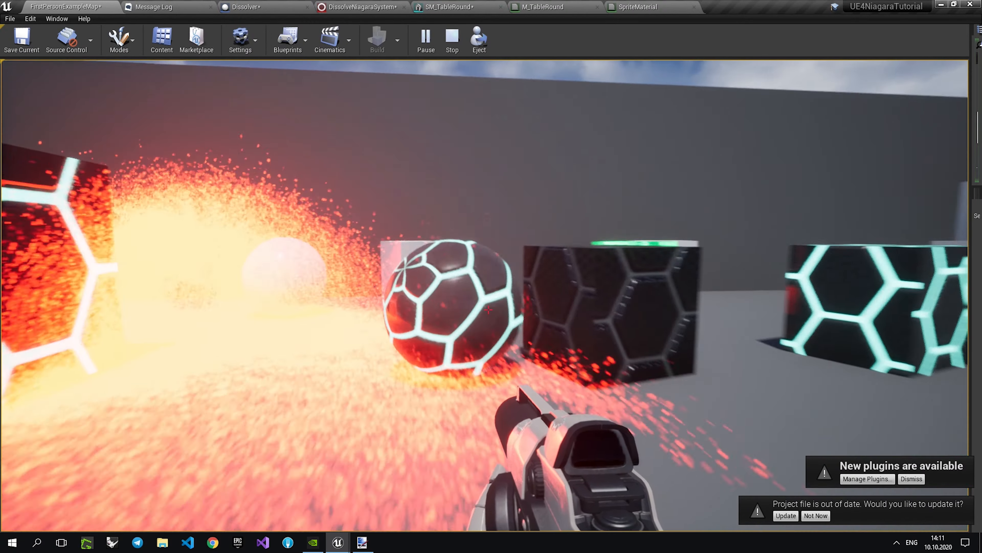
# Playtest the finished dissolve effect by moving around the arena and shooting the cubes, spheres and furniture.
pyautogui.click(488, 310)
pyautogui.click(488, 309)
pyautogui.click(488, 309)
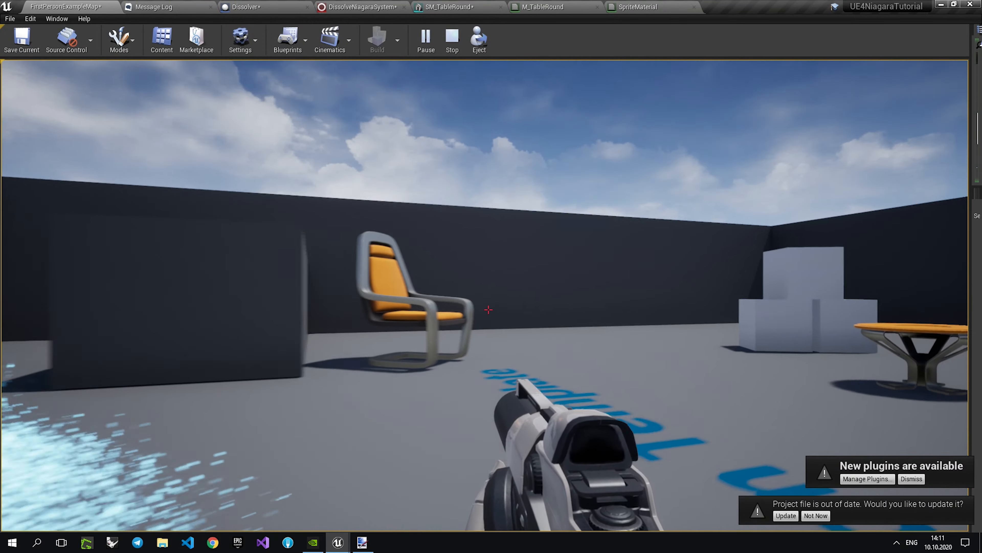
pyautogui.press('w')
pyautogui.click(488, 309)
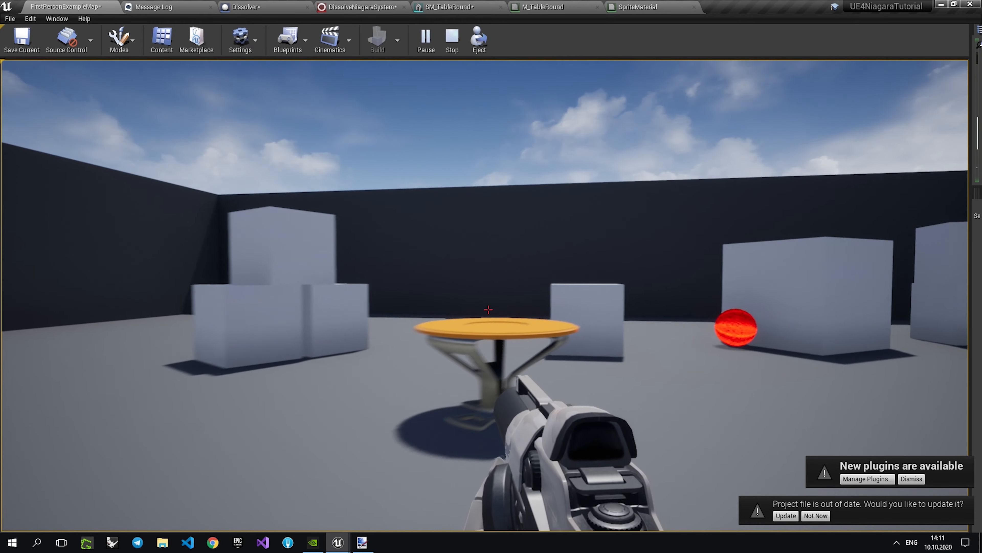
pyautogui.click(488, 310)
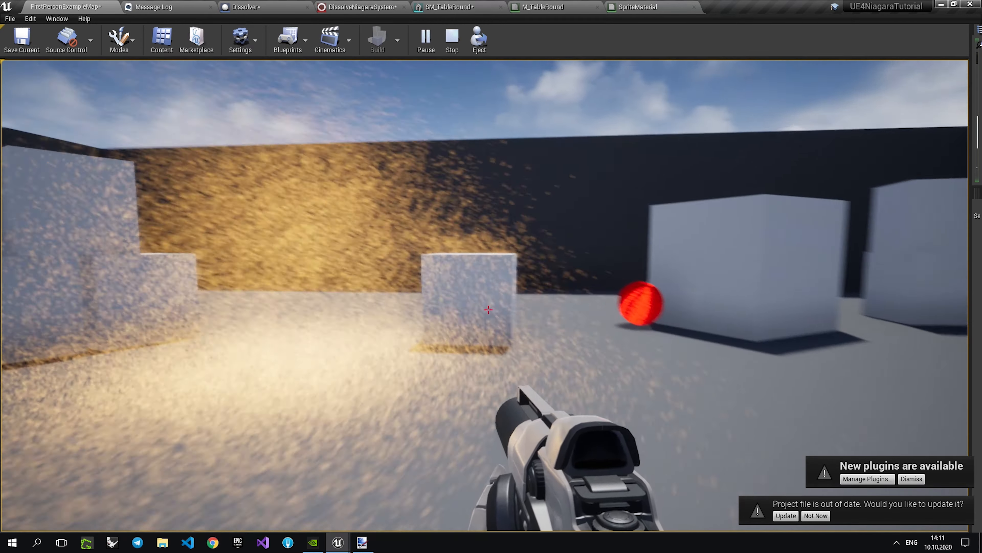
pyautogui.click(488, 309)
pyautogui.click(488, 309)
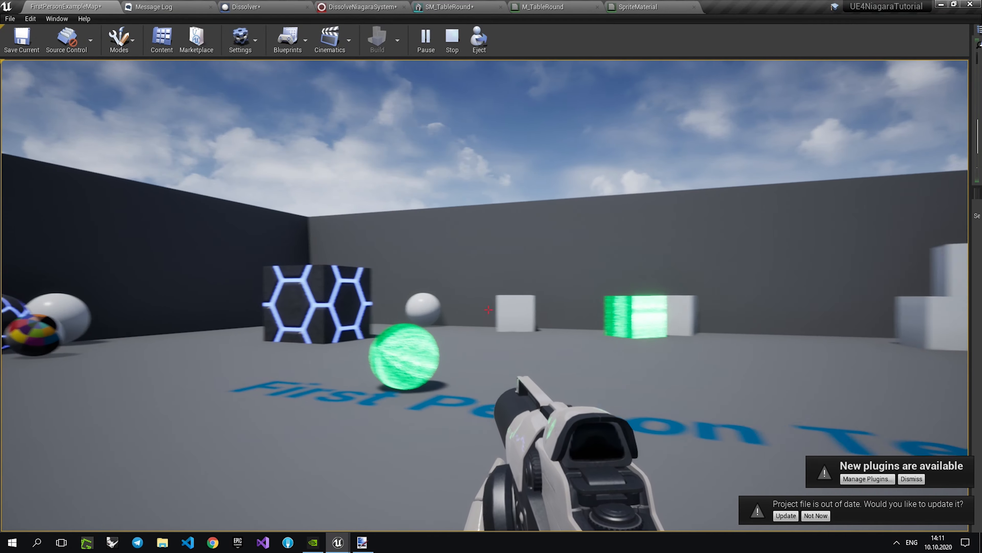
pyautogui.press('w')
pyautogui.click(488, 309)
pyautogui.click(488, 310)
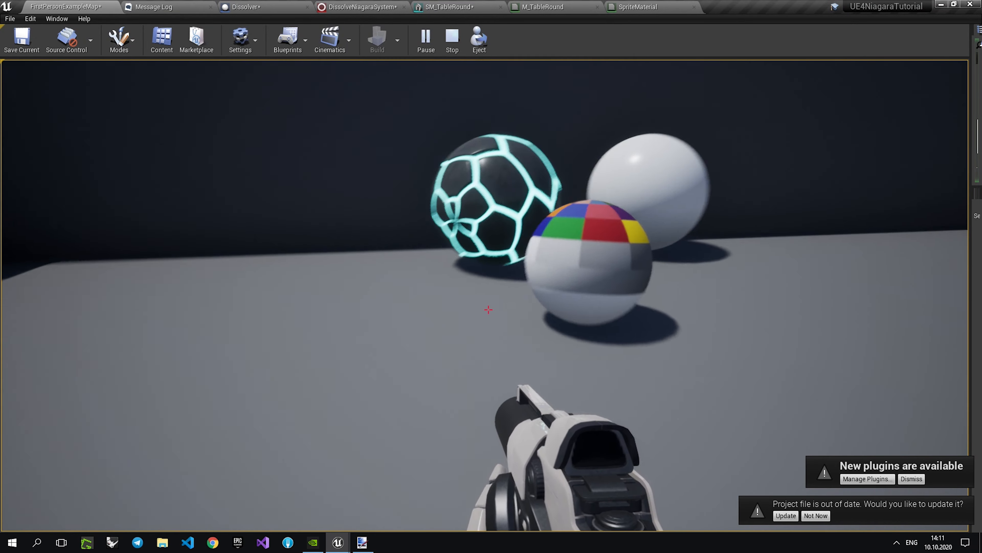
pyautogui.click(488, 309)
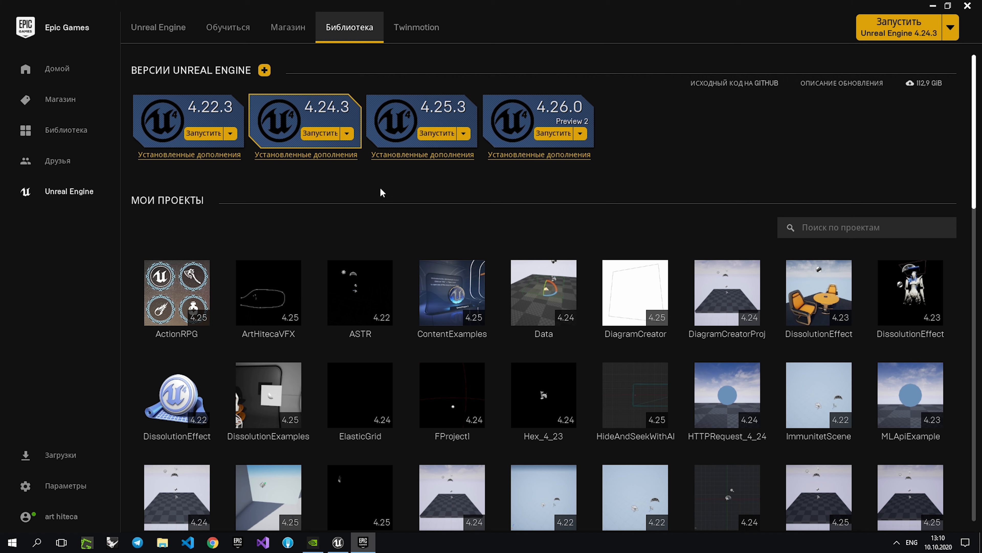
# Launch Unreal Engine 4.25.3 and start a new Games project from the First Person template.
pyautogui.click(437, 134)
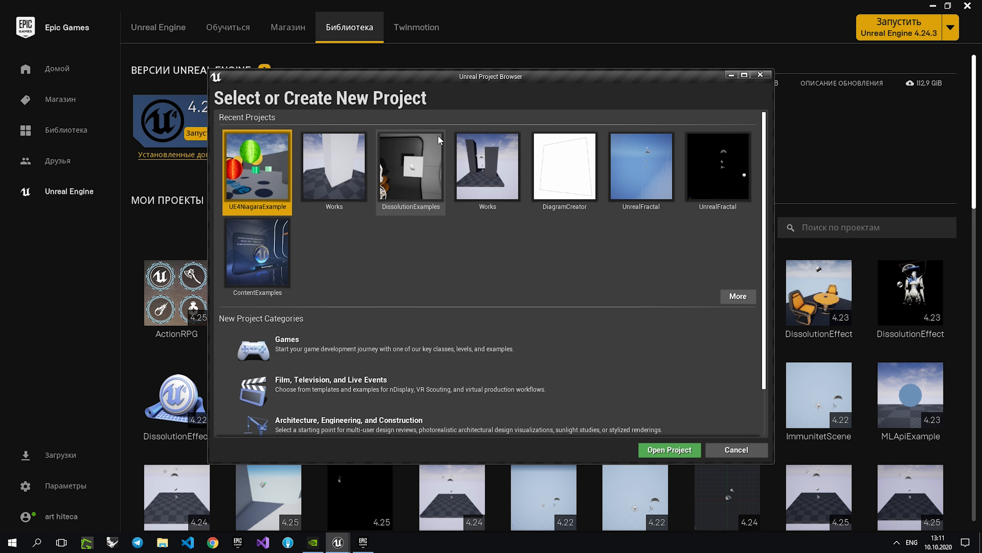
pyautogui.click(313, 342)
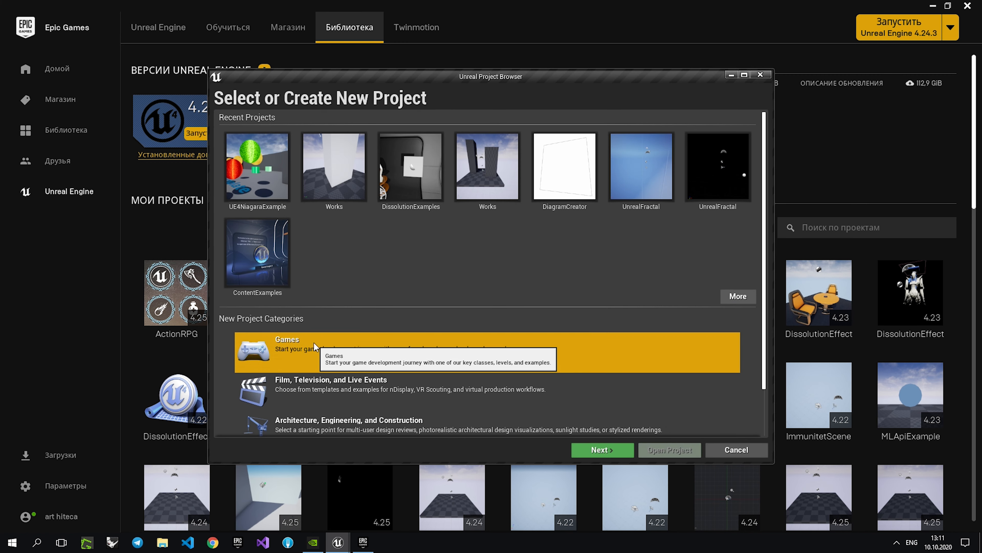
pyautogui.click(600, 450)
pyautogui.click(275, 157)
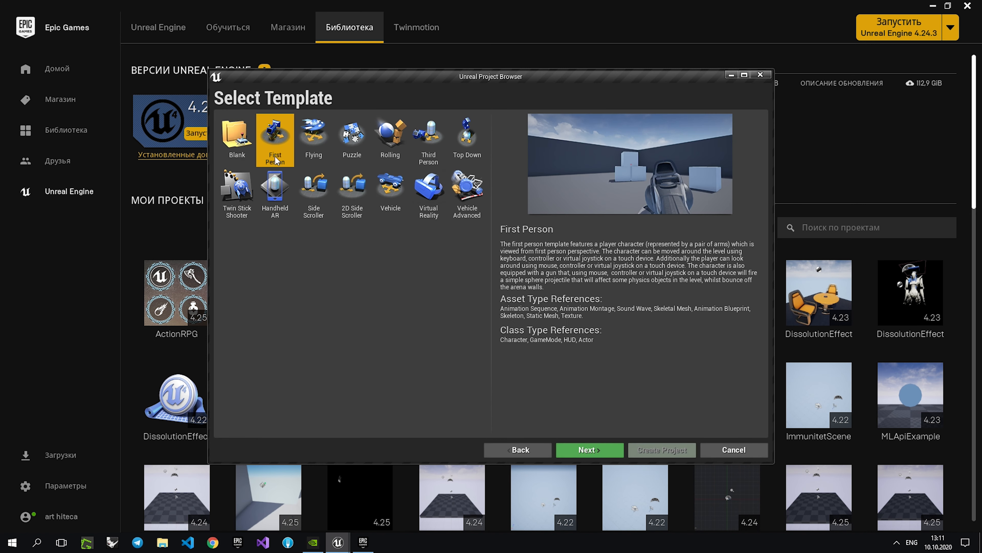
pyautogui.click(590, 447)
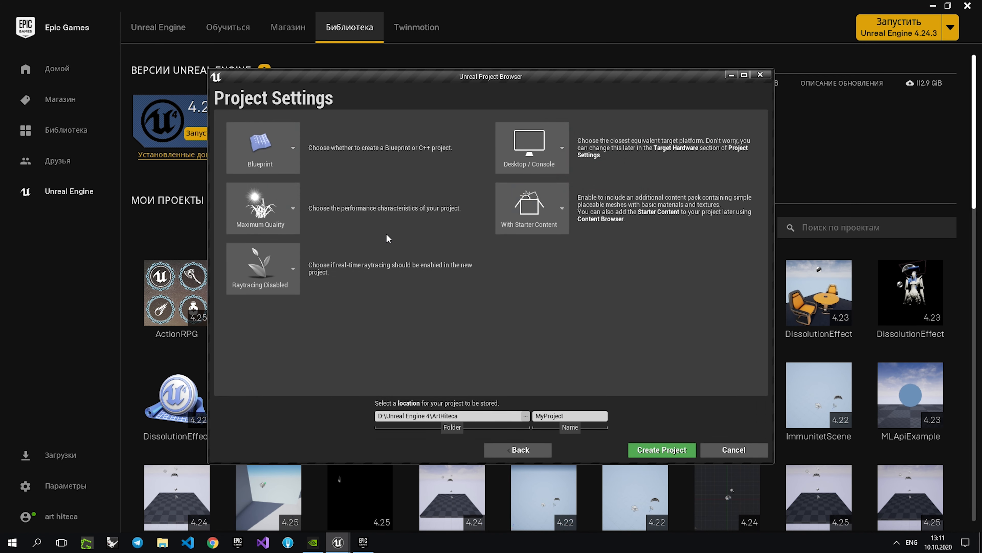
# Keep With Starter Content, name the project UE4NiagaraTutorial and create it.
pyautogui.click(549, 217)
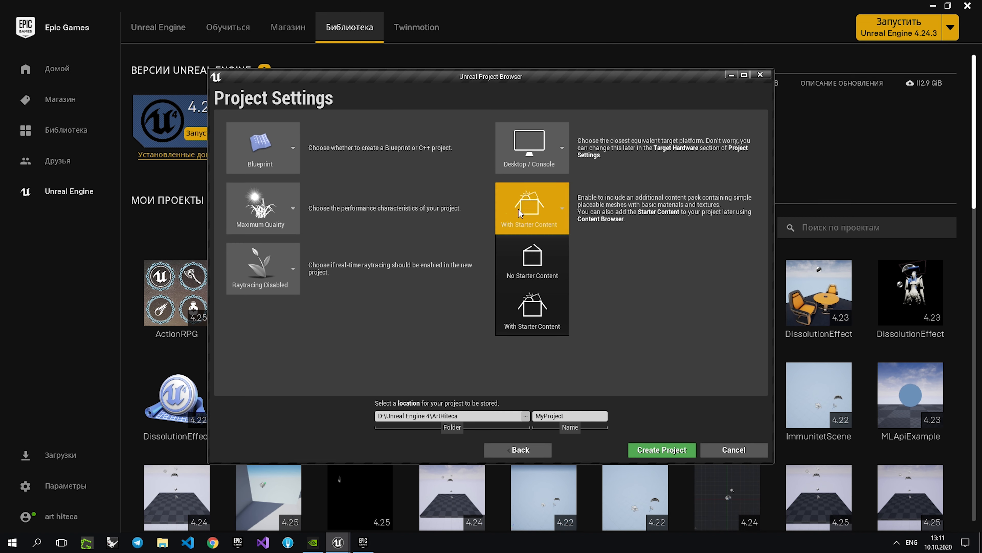
pyautogui.click(589, 267)
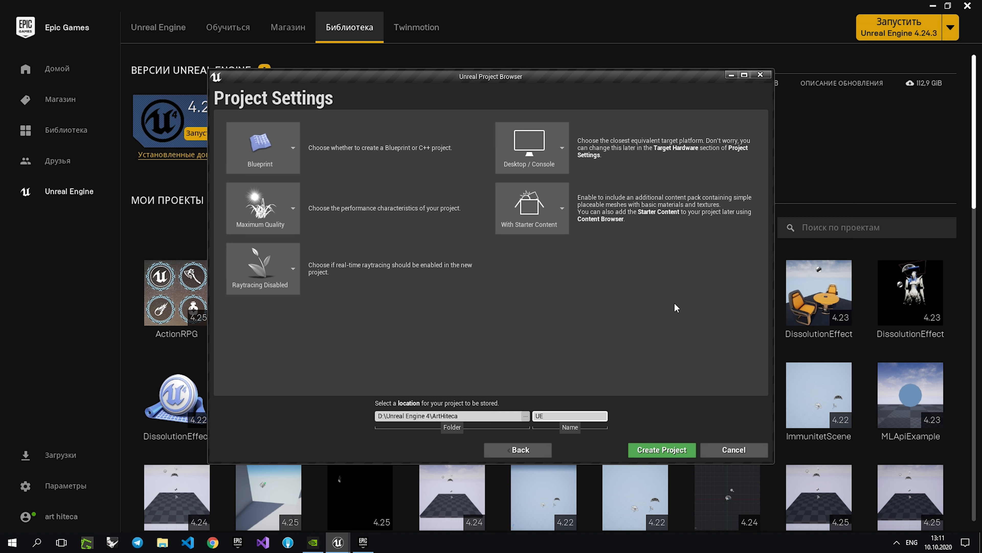
pyautogui.write('UE4NiagaraTutorial')
pyautogui.click(637, 453)
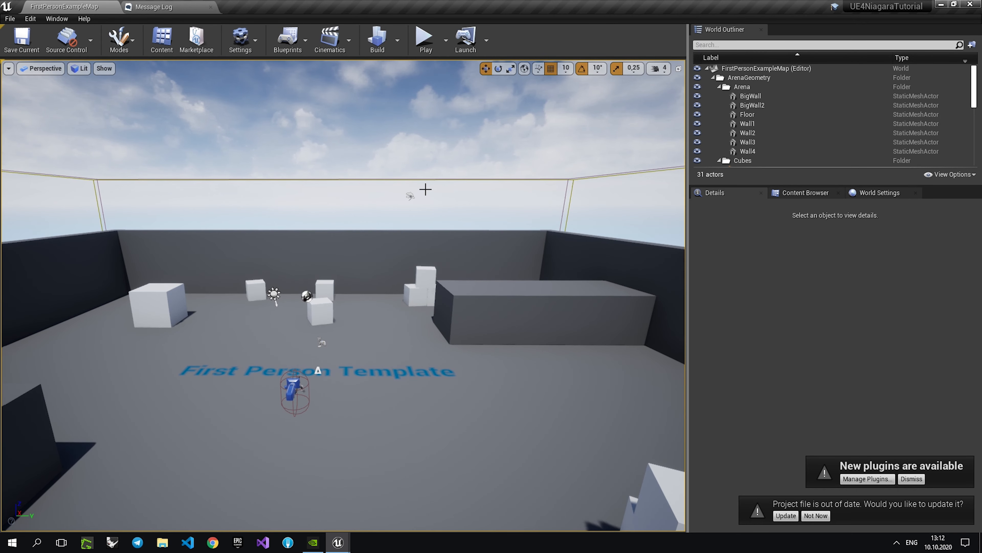
# Playtest the template level by shooting the white cubes, and stop the simulation.
pyautogui.click(426, 42)
pyautogui.click(347, 309)
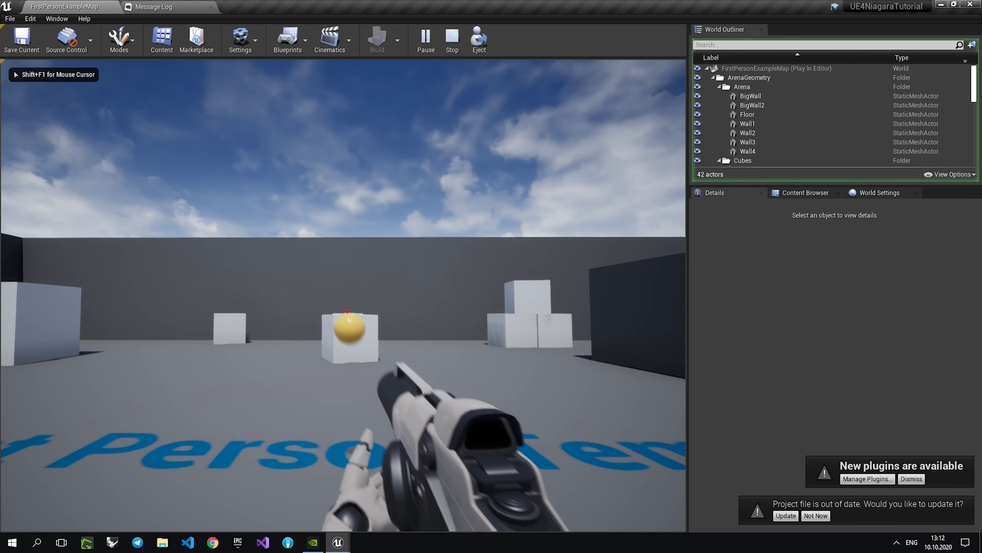
pyautogui.click(347, 309)
pyautogui.click(347, 309)
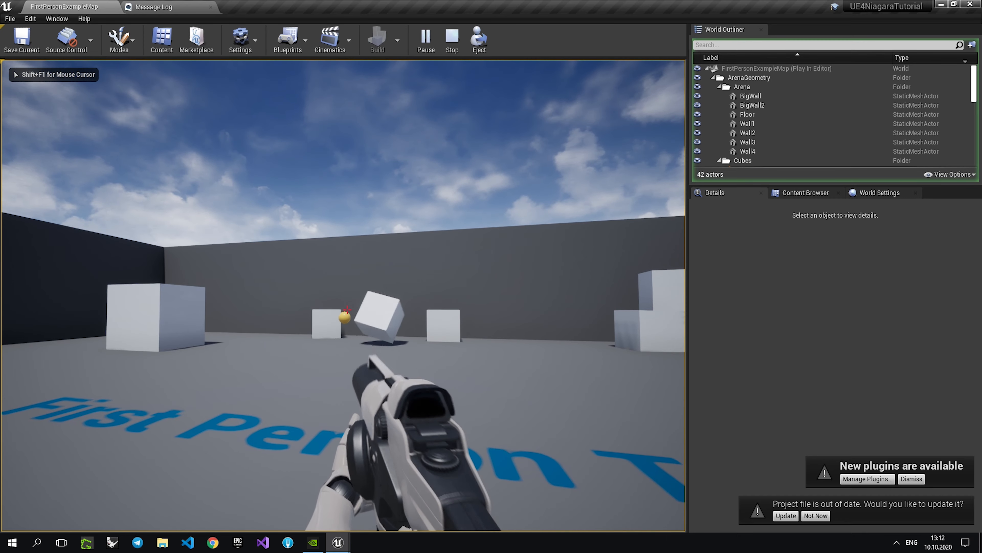
pyautogui.click(347, 310)
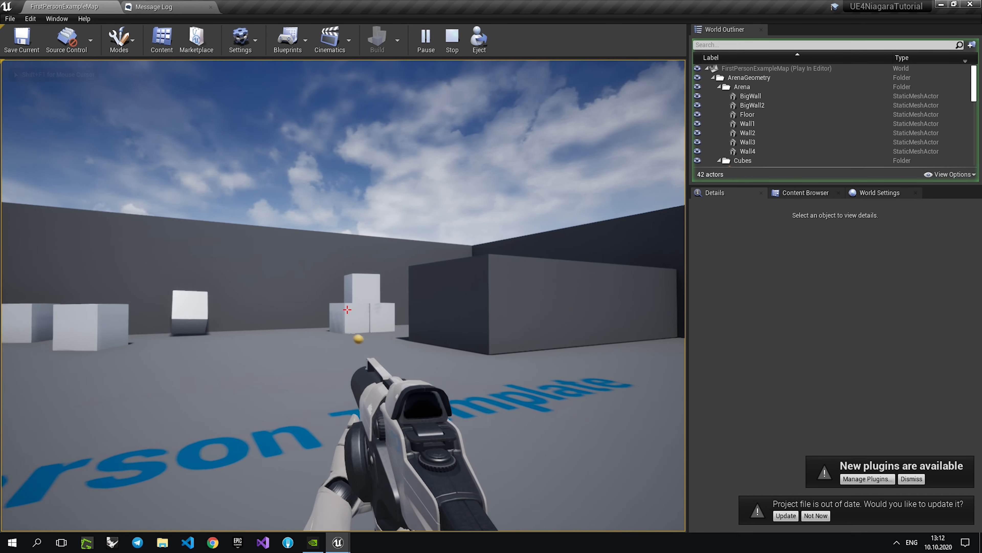
pyautogui.click(347, 309)
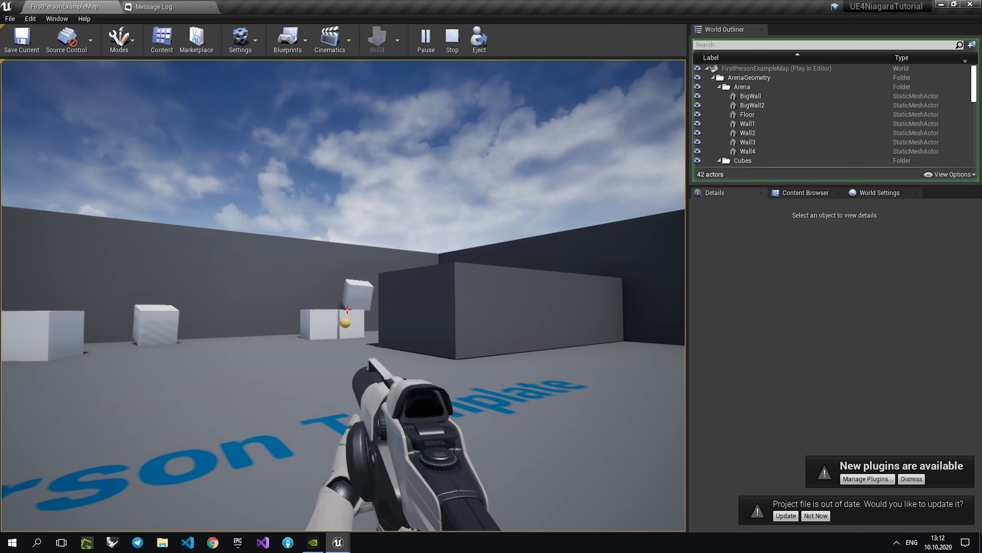
pyautogui.hotkey('shift', 'F1')
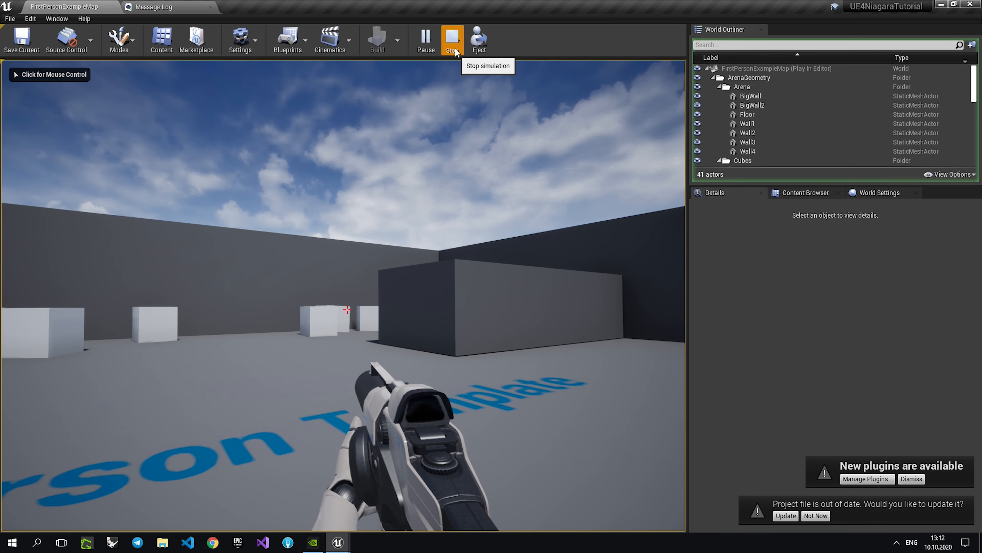
pyautogui.click(451, 38)
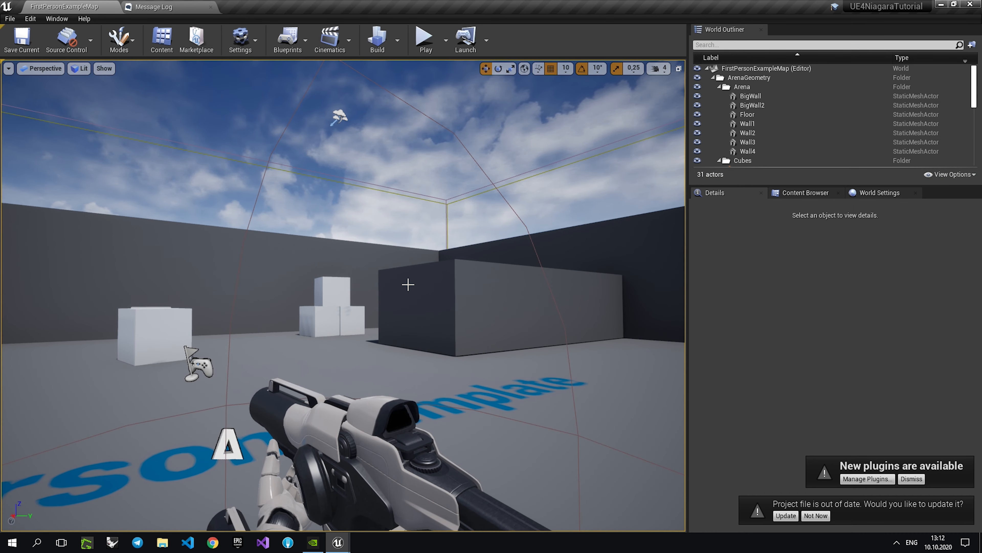
# In the top wireframe view, duplicate the white cube along the Y axis to form a row of five.
pyautogui.moveTo(510, 339); pyautogui.dragTo(448, 346, button='right')
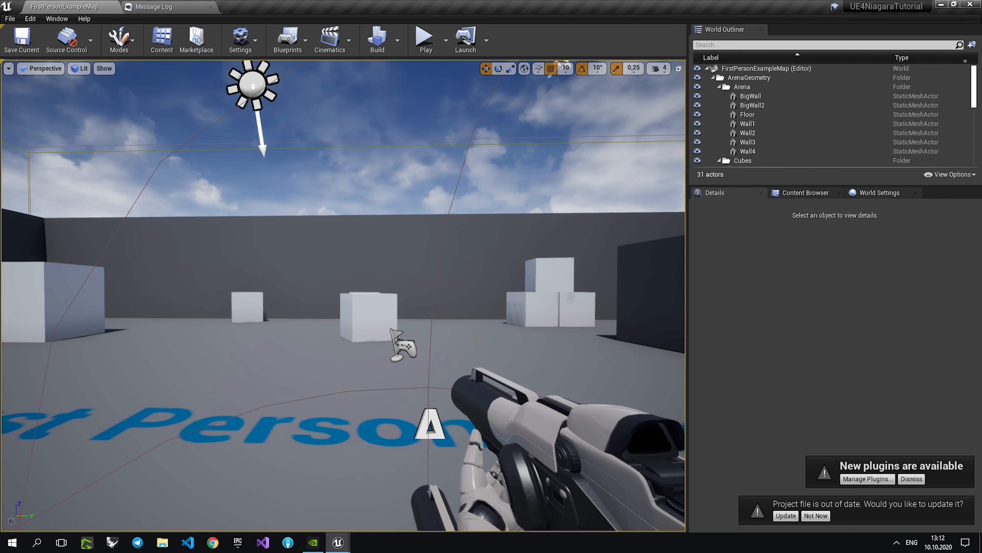
pyautogui.moveTo(448, 316); pyautogui.dragTo(483, 317, button='right')
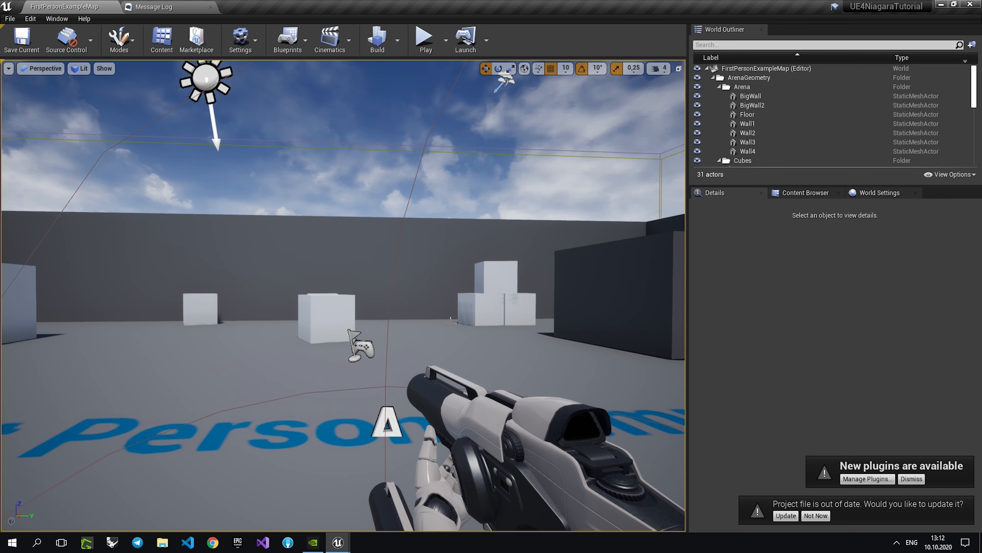
pyautogui.moveTo(448, 263); pyautogui.dragTo(445, 286, button='right')
pyautogui.press('e')
pyautogui.click(51, 69)
pyautogui.click(42, 104)
pyautogui.scroll(-5, 386, 276)
pyautogui.moveTo(426, 319); pyautogui.dragTo(433, 320, button='right')
pyautogui.scroll(1, 364, 313)
pyautogui.moveTo(565, 314); pyautogui.dragTo(415, 325, button='right')
pyautogui.click(423, 265)
pyautogui.keyDown('alt'); pyautogui.moveTo(406, 333); pyautogui.dragTo(405, 224); pyautogui.keyUp('alt')
# Select all five cubes in the row, duplicate them beside the original row and rotate the copies by 10°.
pyautogui.keyDown('ctrl'); pyautogui.click(393, 226); pyautogui.keyUp('ctrl')
pyautogui.keyDown('ctrl'); pyautogui.click(394, 249); pyautogui.keyUp('ctrl')
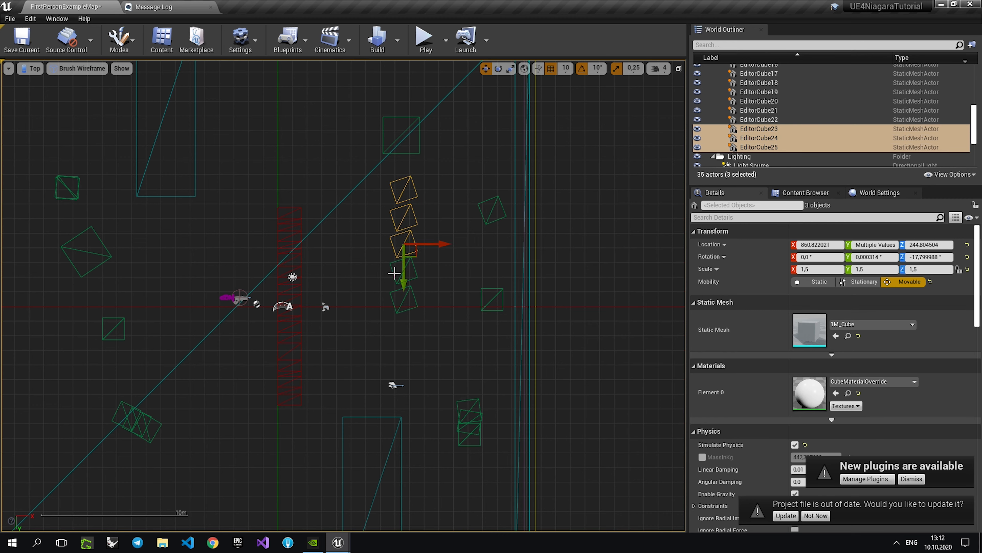
pyautogui.keyDown('ctrl'); pyautogui.click(396, 274); pyautogui.keyUp('ctrl')
pyautogui.keyDown('ctrl'); pyautogui.click(395, 290); pyautogui.keyUp('ctrl')
pyautogui.keyDown('alt'); pyautogui.moveTo(432, 298); pyautogui.dragTo(399, 298); pyautogui.keyUp('alt')
pyautogui.moveTo(380, 198); pyautogui.dragTo(350, 141)
pyautogui.press('e')
pyautogui.moveTo(350, 182); pyautogui.dragTo(362, 180)
# Change the five copied cubes' static mesh to EditorSphere and set their scale to 0.5.
pyautogui.click(890, 324)
pyautogui.write('ed')
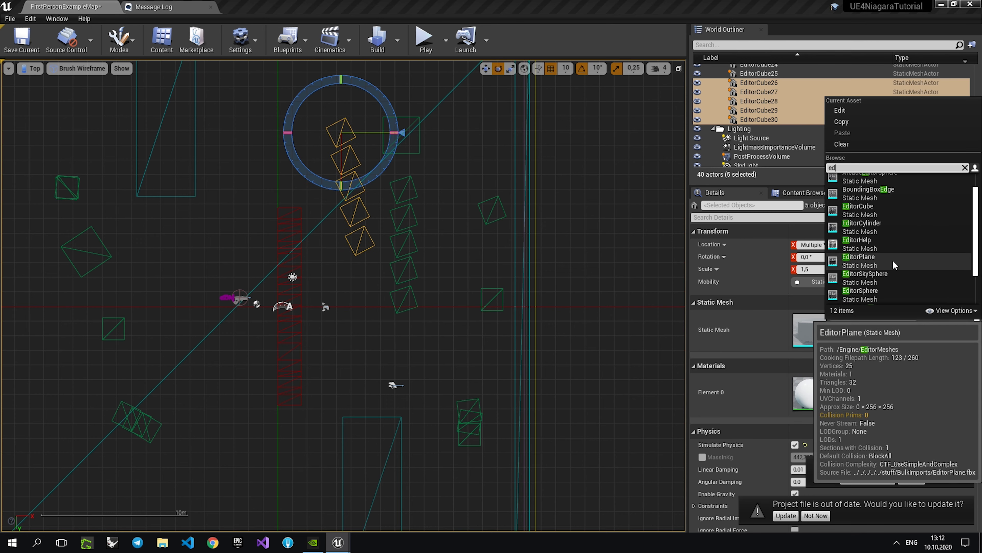
pyautogui.moveTo(902, 271)
pyautogui.scroll(-2, 902, 271)
pyautogui.click(880, 293)
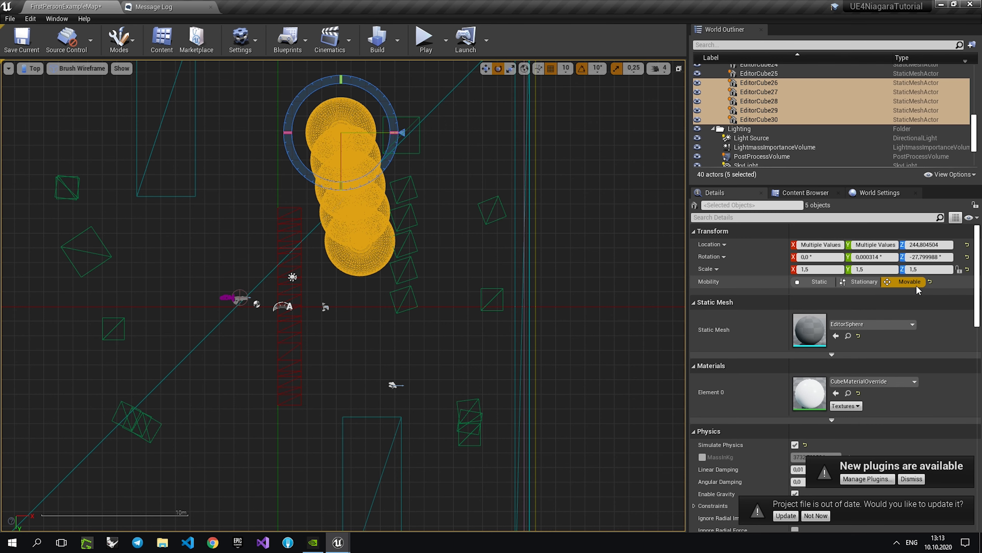
pyautogui.click(939, 269)
pyautogui.press('Return')
# In the perspective view, duplicate the row of five spheres four times to build a stacked pile.
pyautogui.click(77, 69)
pyautogui.moveTo(31, 68)
pyautogui.click(42, 89)
pyautogui.moveTo(329, 220); pyautogui.dragTo(240, 269, button='right')
pyautogui.press('space')
pyautogui.press('space')
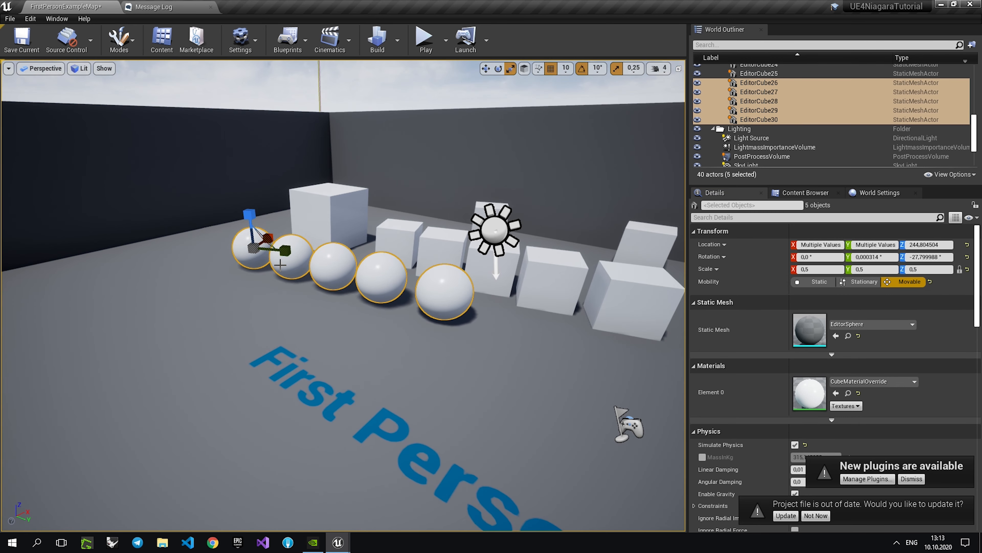
pyautogui.keyDown('alt'); pyautogui.moveTo(270, 246); pyautogui.dragTo(231, 202); pyautogui.keyUp('alt')
# Duplicate one cube of the row twice and stack the copies above the row at Z about 415 and 575.
pyautogui.click(571, 254)
pyautogui.keyDown('alt'); pyautogui.moveTo(558, 243); pyautogui.dragTo(575, 187); pyautogui.keyUp('alt')
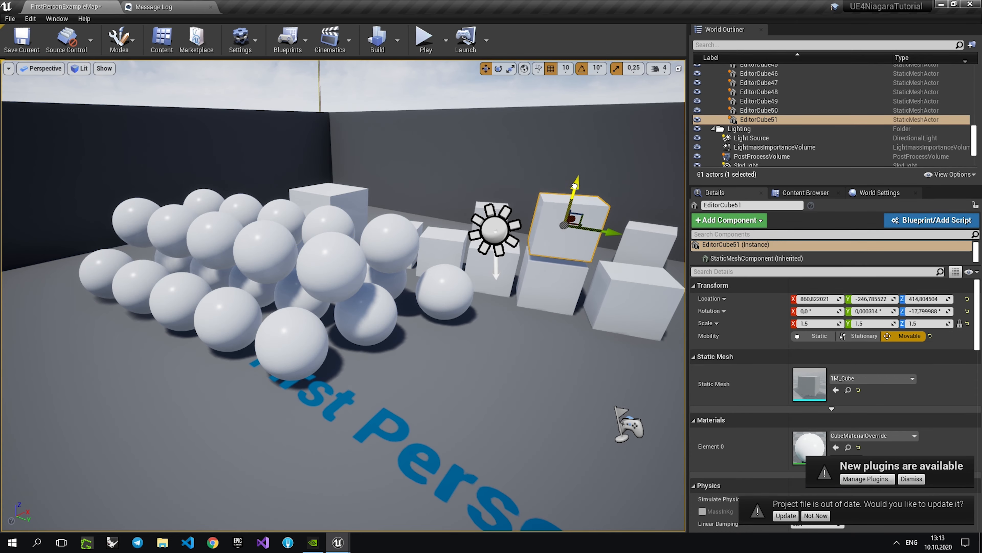
pyautogui.moveTo(605, 233); pyautogui.dragTo(647, 239)
pyautogui.keyDown('alt'); pyautogui.moveTo(617, 195); pyautogui.dragTo(632, 132); pyautogui.keyUp('alt')
# Playtest the level with the new sphere pile and cube stack, and stop the simulation.
pyautogui.click(426, 42)
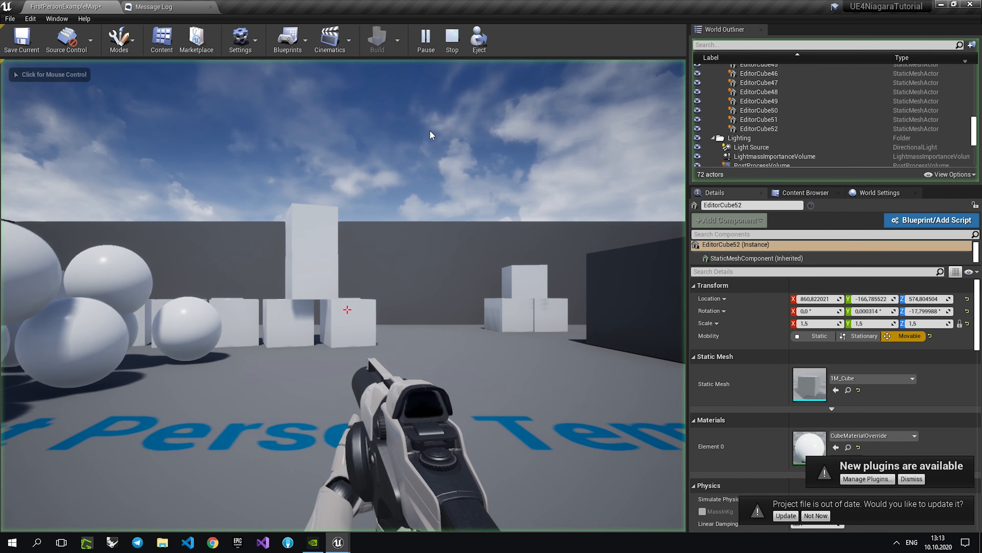
pyautogui.click(347, 309)
pyautogui.click(347, 309)
pyautogui.click(348, 309)
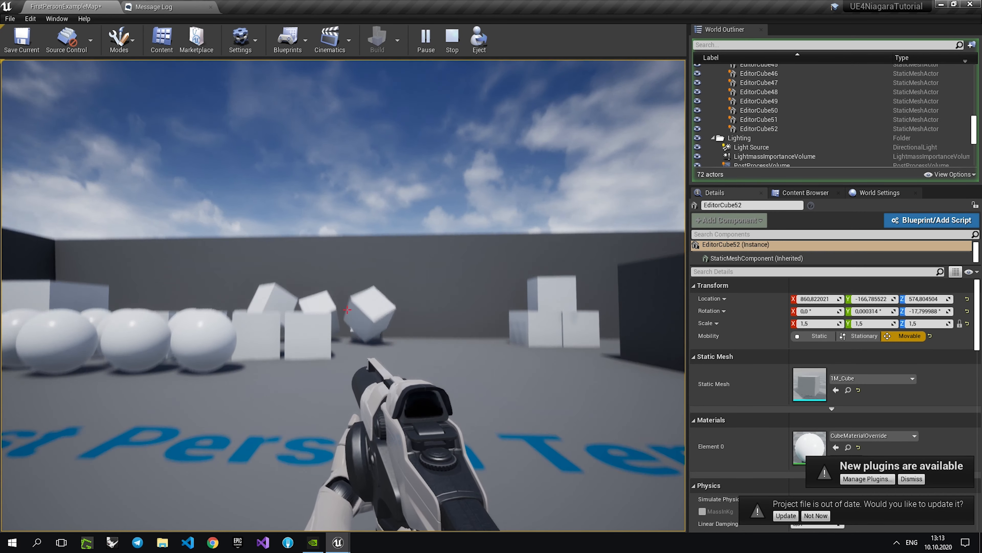
pyautogui.hotkey('shift', 'F1')
pyautogui.click(451, 38)
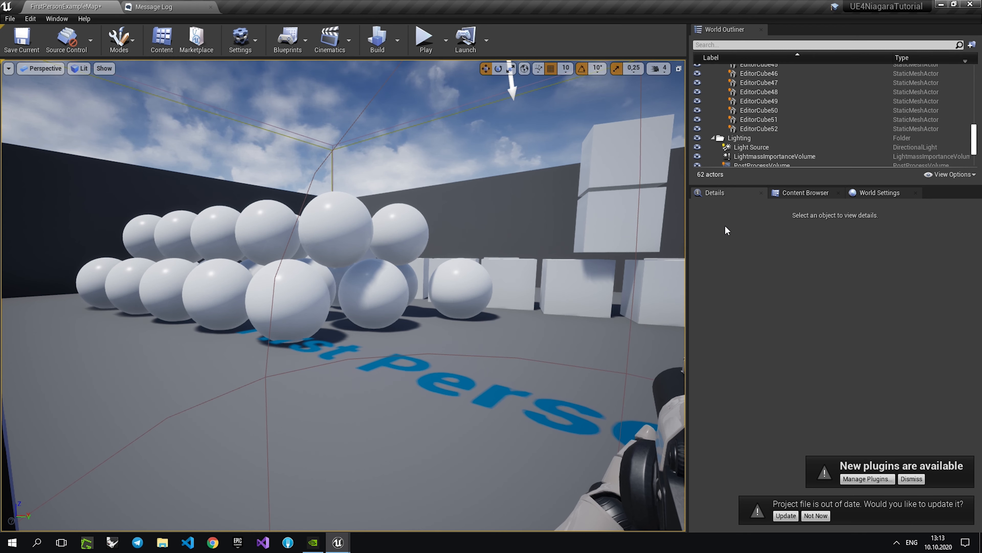
# Create a folder named NiagaraVFX inside the FirstPersonBP content folder.
pyautogui.click(805, 192)
pyautogui.rightClick(772, 337)
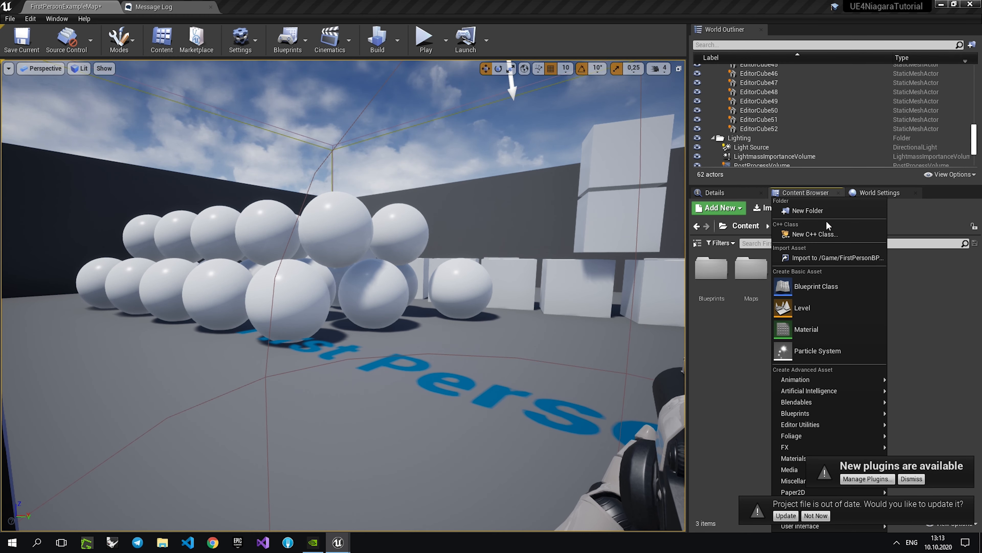
pyautogui.click(820, 211)
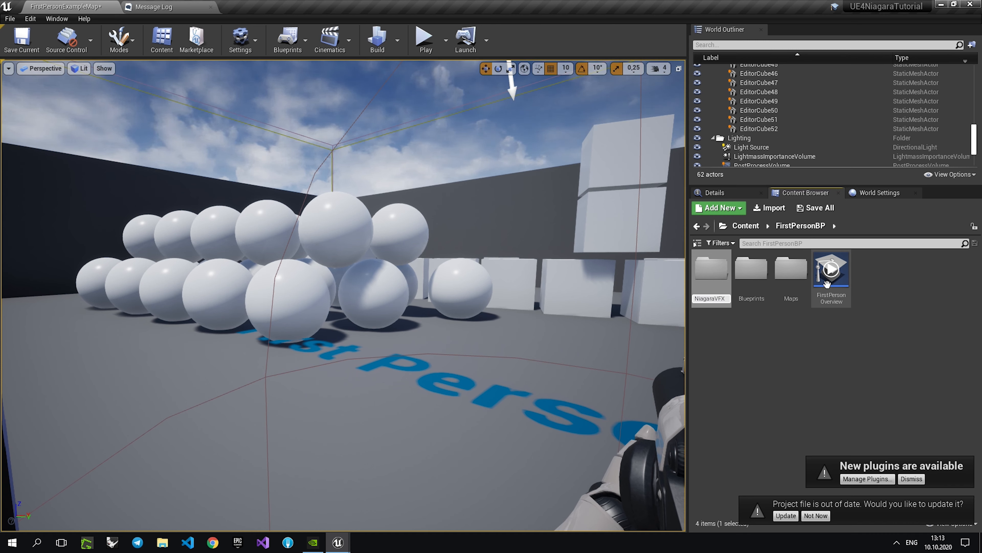
pyautogui.press('Return')
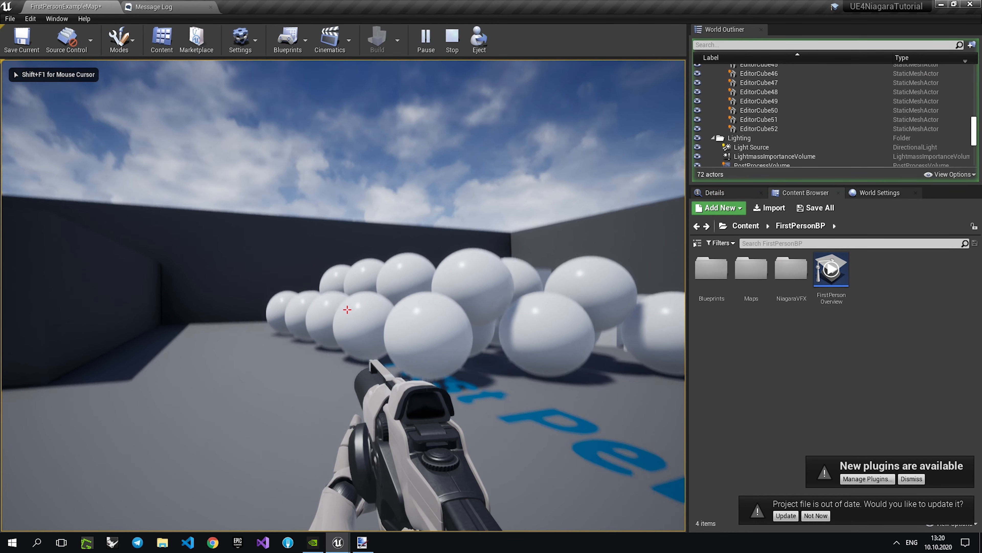
# Playtest the level by shooting at the floating cube stack, and stop the simulation.
pyautogui.click(347, 309)
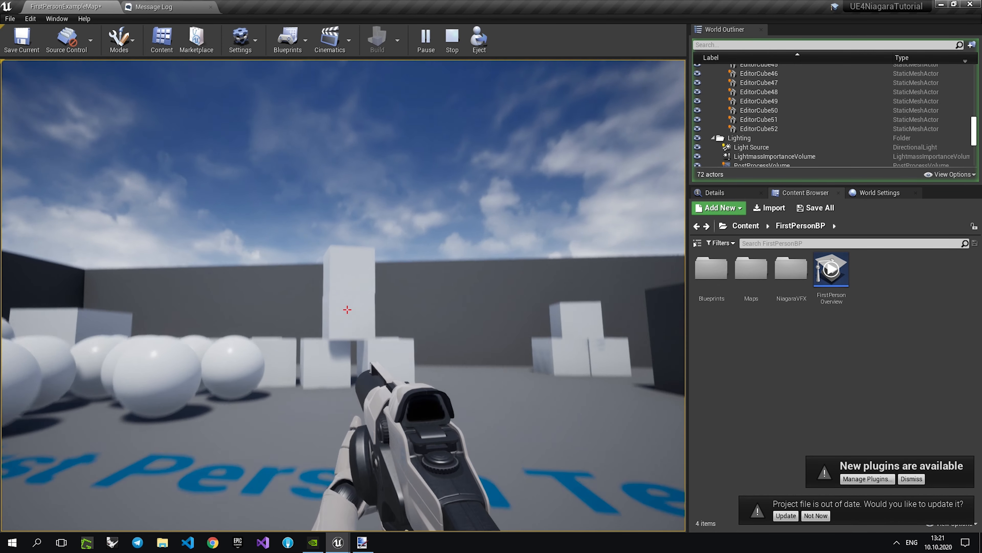
pyautogui.click(347, 310)
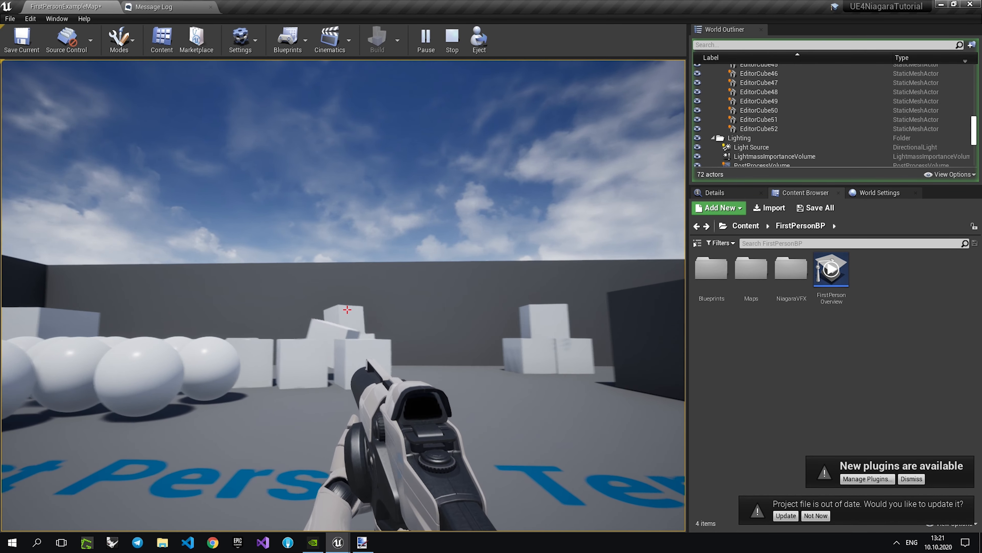
pyautogui.hotkey('shift', 'F1')
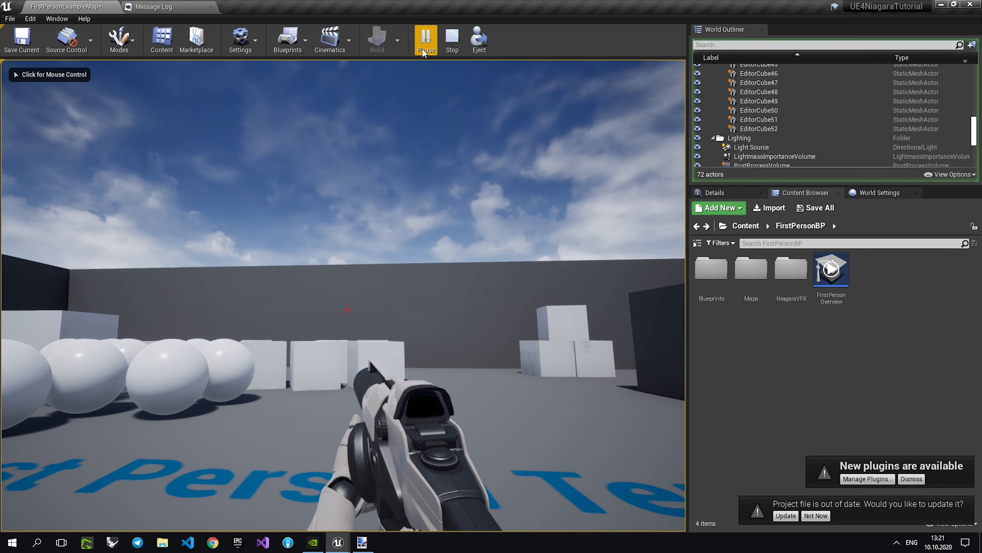
pyautogui.click(452, 38)
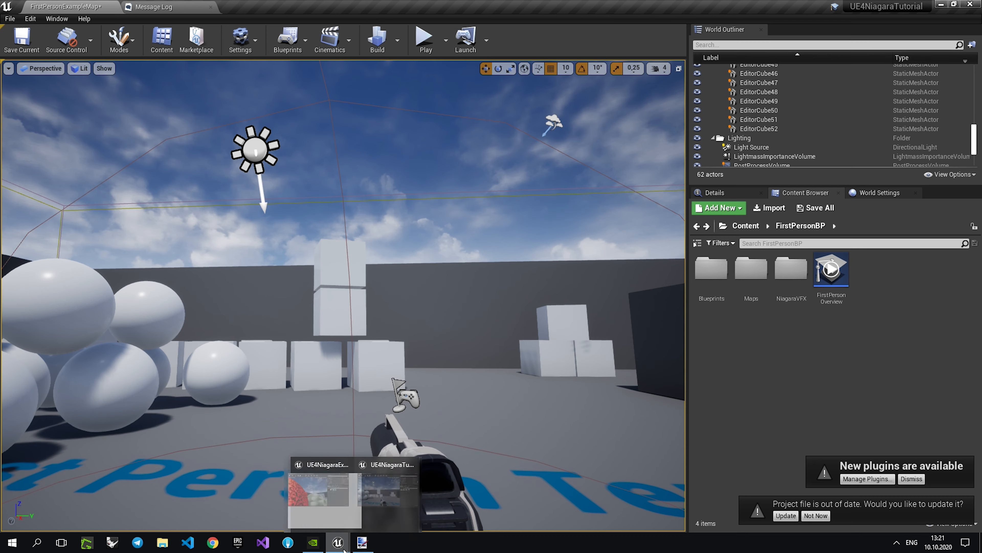
pyautogui.click(363, 542)
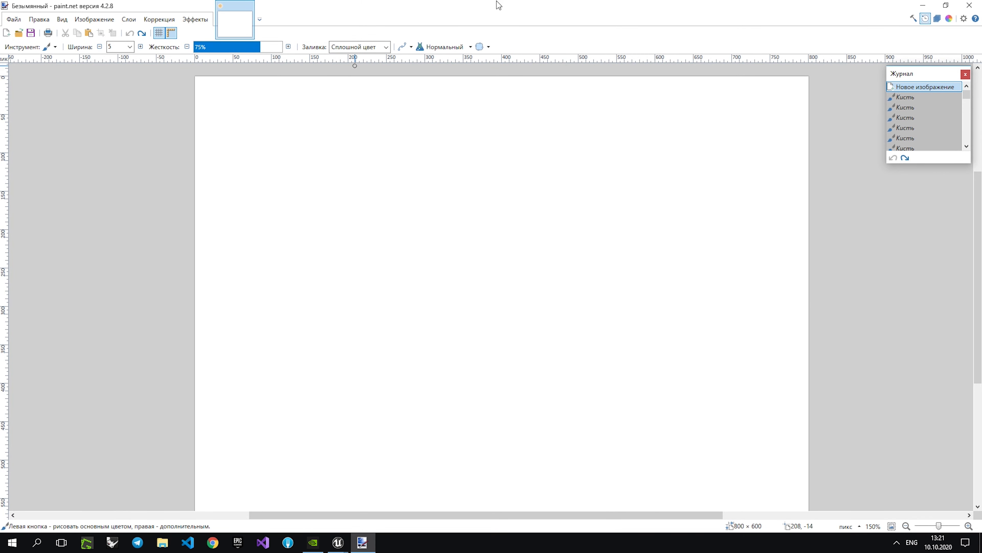
pyautogui.click(936, 5)
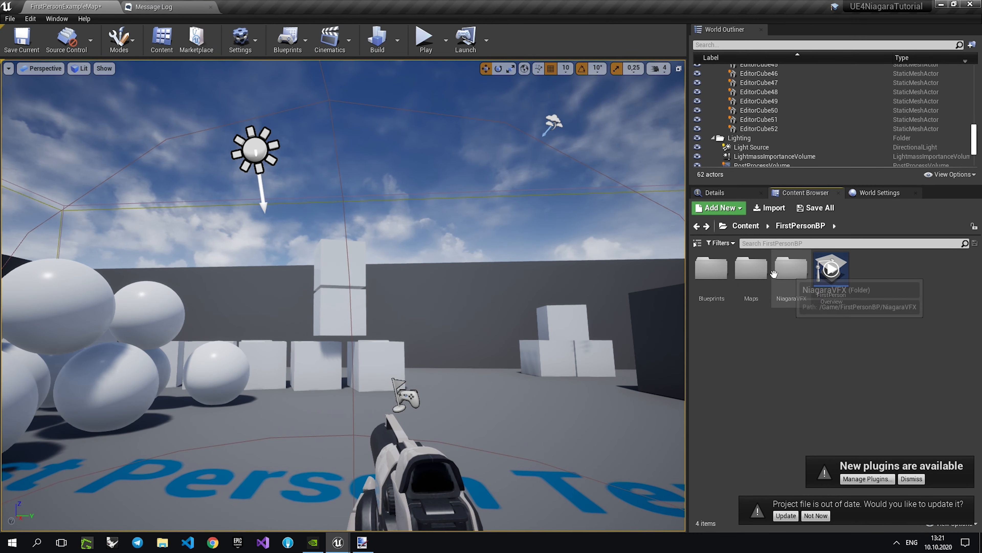
# Open the FirstPersonProjectile blueprint from the Blueprints folder and examine its Event Hit chain through Branch and Add Impulse at Location to DestroyActor.
pyautogui.doubleClick(712, 271)
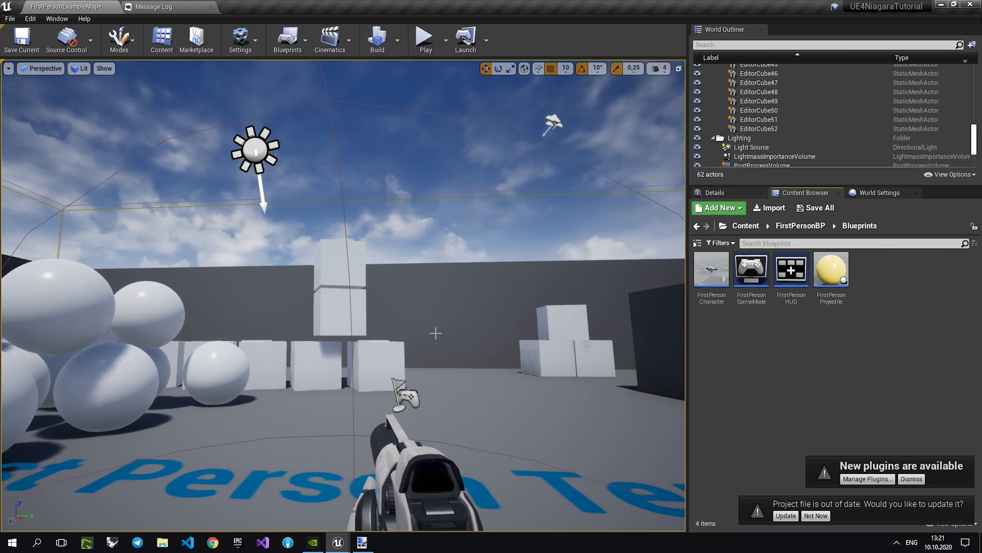
pyautogui.doubleClick(820, 278)
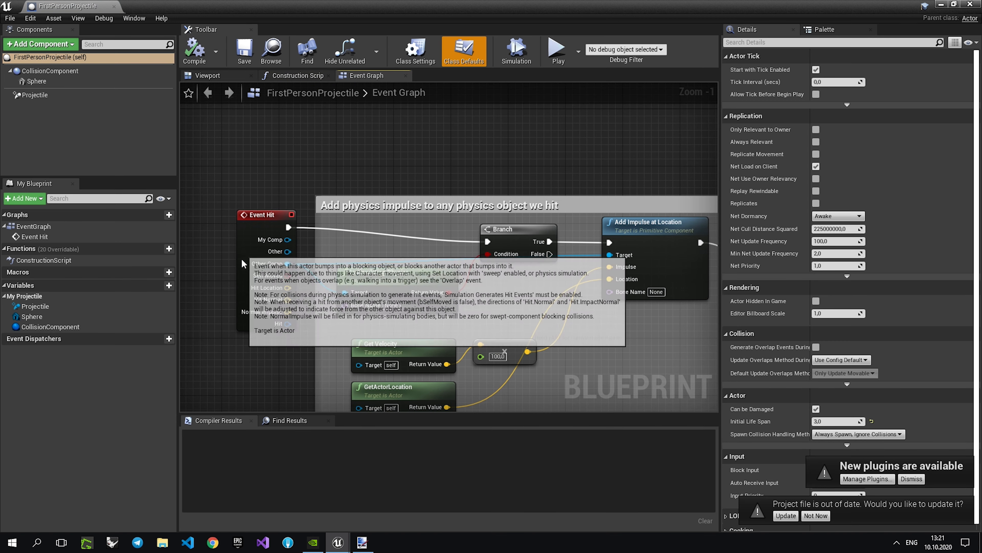
pyautogui.moveTo(242, 264); pyautogui.dragTo(235, 271)
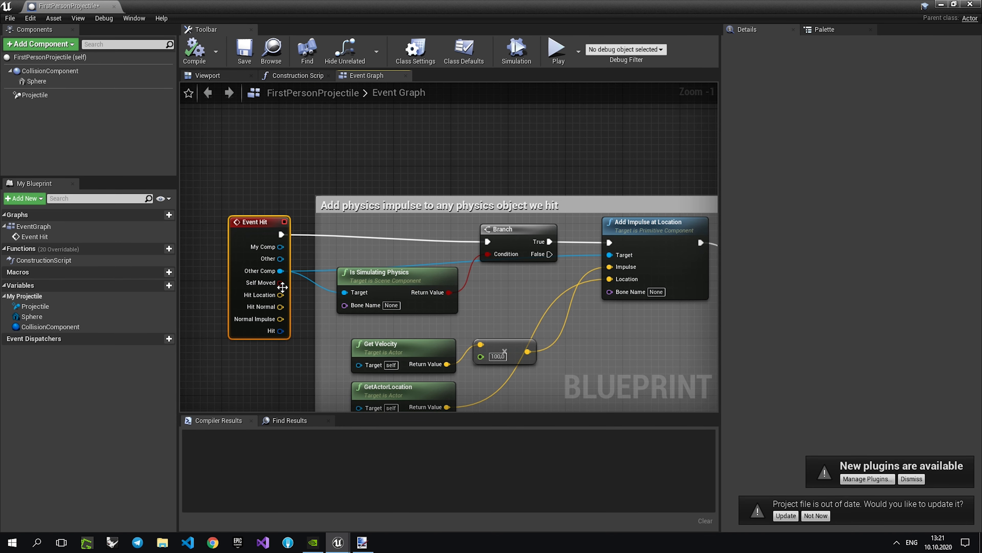
pyautogui.moveTo(296, 263)
pyautogui.mouseDown(button='right')
pyautogui.moveTo(244, 254)
pyautogui.moveTo(310, 250)
pyautogui.mouseUp(button='right')
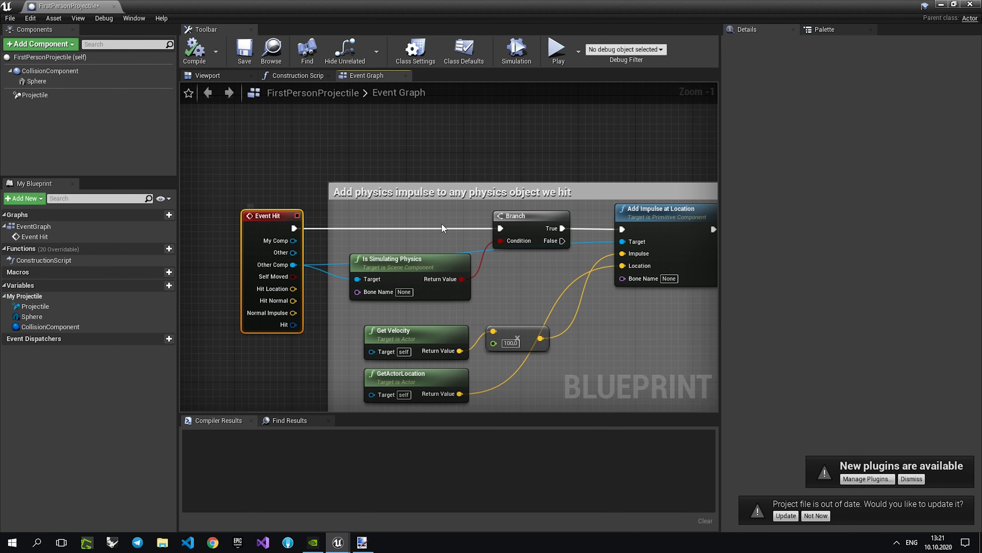
pyautogui.moveTo(494, 228); pyautogui.dragTo(427, 223, button='right')
pyautogui.scroll(-2, 427, 224)
pyautogui.moveTo(486, 246); pyautogui.dragTo(436, 246, button='right')
pyautogui.click(511, 237)
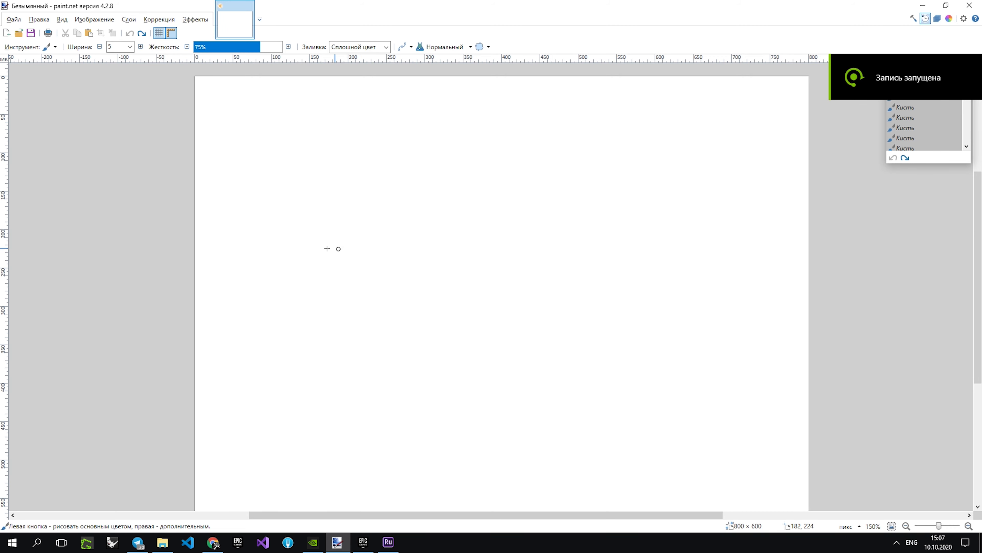
# In paint.net, handwrite the labels "Proj A" and "Stat M" side by side on the canvas and circle each one.
pyautogui.moveTo(302, 233); pyautogui.dragTo(307, 283)
pyautogui.moveTo(303, 233)
pyautogui.mouseDown()
pyautogui.moveTo(304, 258)
pyautogui.moveTo(327, 272)
pyautogui.mouseUp()
pyautogui.moveTo(337, 271); pyautogui.dragTo(350, 286)
pyautogui.moveTo(358, 260); pyautogui.dragTo(358, 261)
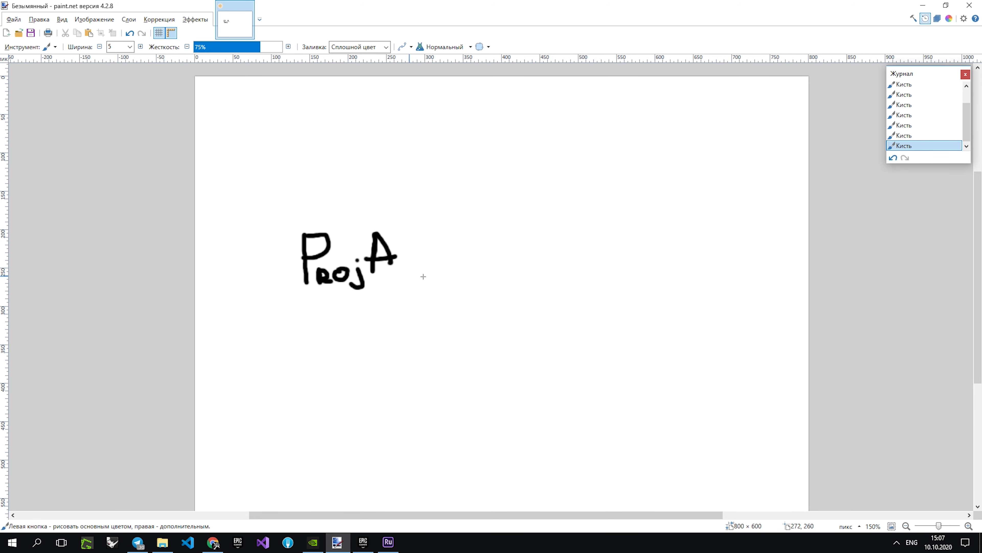
pyautogui.moveTo(594, 237); pyautogui.dragTo(567, 270)
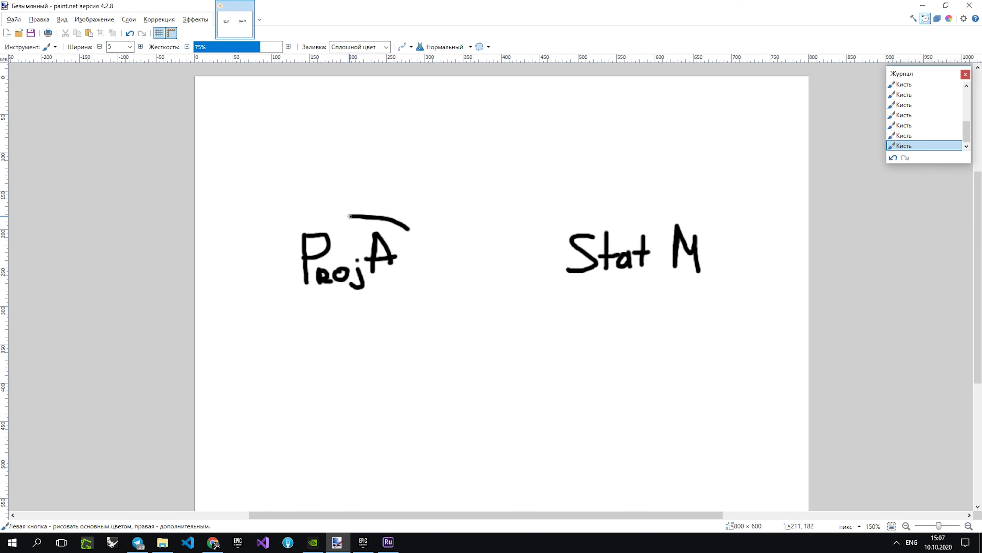
pyautogui.moveTo(349, 216); pyautogui.dragTo(404, 231)
pyautogui.moveTo(694, 213)
pyautogui.mouseDown()
pyautogui.moveTo(713, 240)
pyautogui.moveTo(682, 212)
pyautogui.mouseUp()
# Draw a "Hit" arrow from Proj A to Stat M, and arrows from both towards a circled "Effect" label, captioned "Spawn".
pyautogui.moveTo(402, 258); pyautogui.dragTo(517, 257)
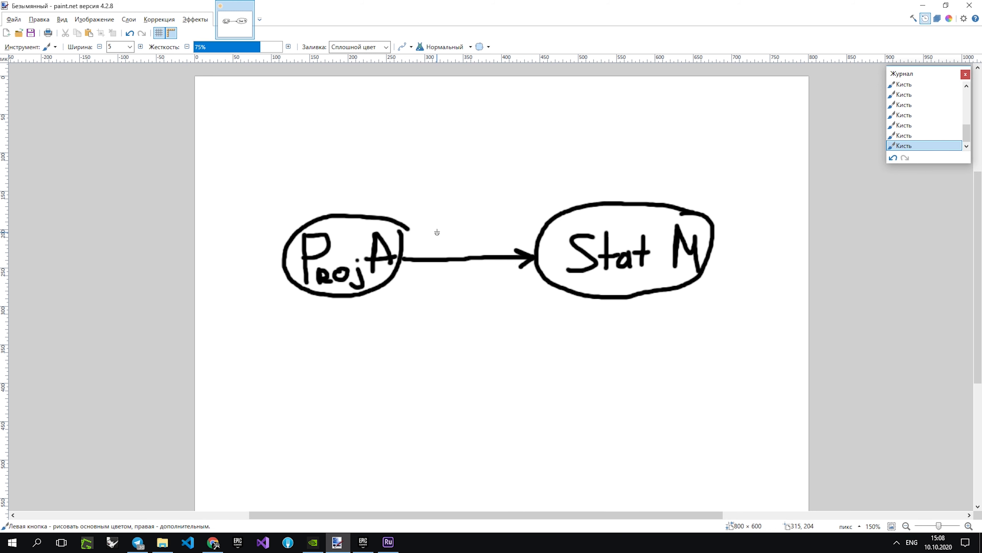
pyautogui.moveTo(380, 289); pyautogui.dragTo(483, 376)
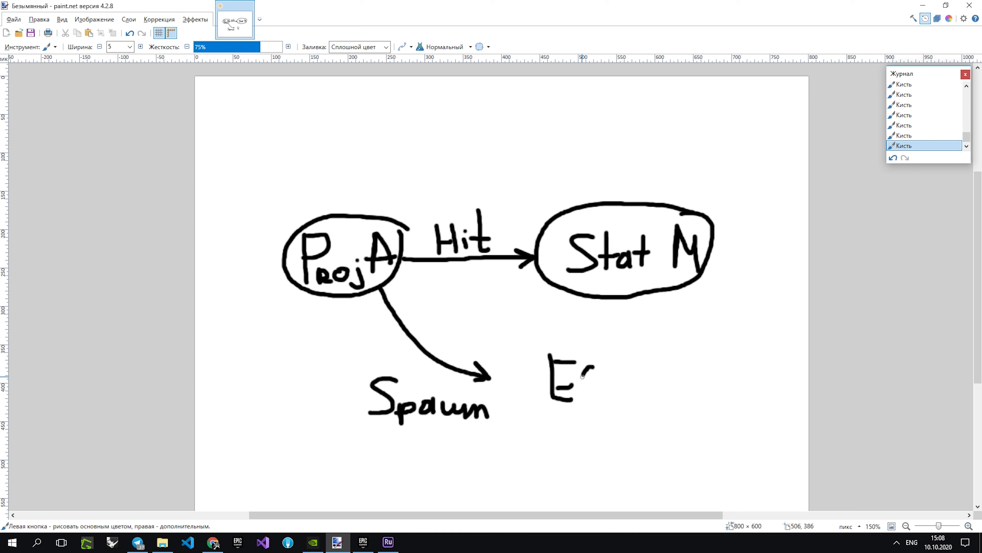
pyautogui.moveTo(541, 277)
pyautogui.mouseDown()
pyautogui.moveTo(424, 278)
pyautogui.moveTo(457, 345)
pyautogui.moveTo(516, 378)
pyautogui.moveTo(502, 375)
pyautogui.moveTo(513, 358)
pyautogui.mouseUp()
# Cross out Proj A, sketch a small loop arrow beside Effect, and cross out Stat M and Effect.
pyautogui.moveTo(368, 161); pyautogui.dragTo(284, 338)
pyautogui.moveTo(290, 187); pyautogui.dragTo(364, 318)
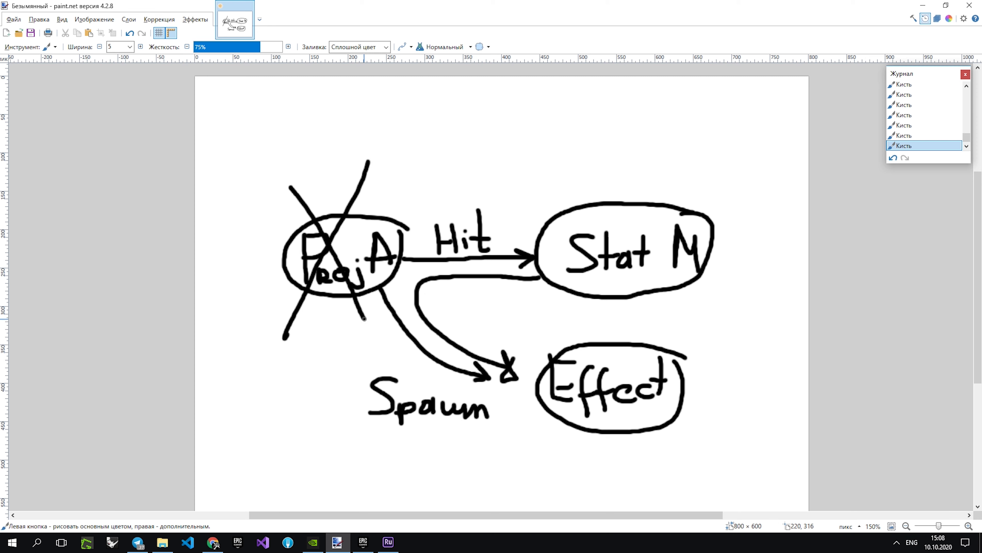
pyautogui.moveTo(698, 338)
pyautogui.mouseDown()
pyautogui.moveTo(712, 306)
pyautogui.moveTo(720, 342)
pyautogui.mouseUp()
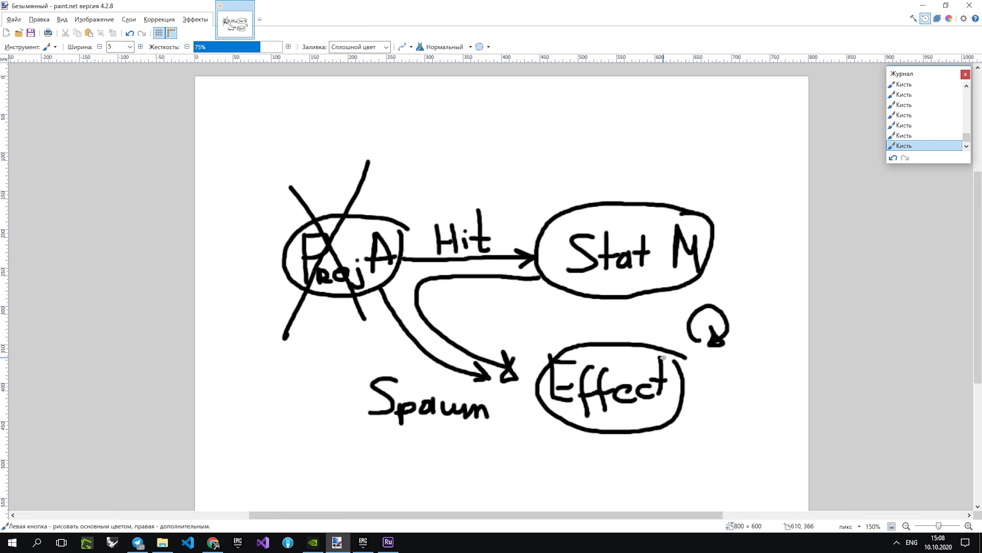
pyautogui.moveTo(702, 179); pyautogui.dragTo(575, 294)
pyautogui.moveTo(595, 169)
pyautogui.mouseDown()
pyautogui.moveTo(670, 338)
pyautogui.moveTo(531, 457)
pyautogui.mouseUp()
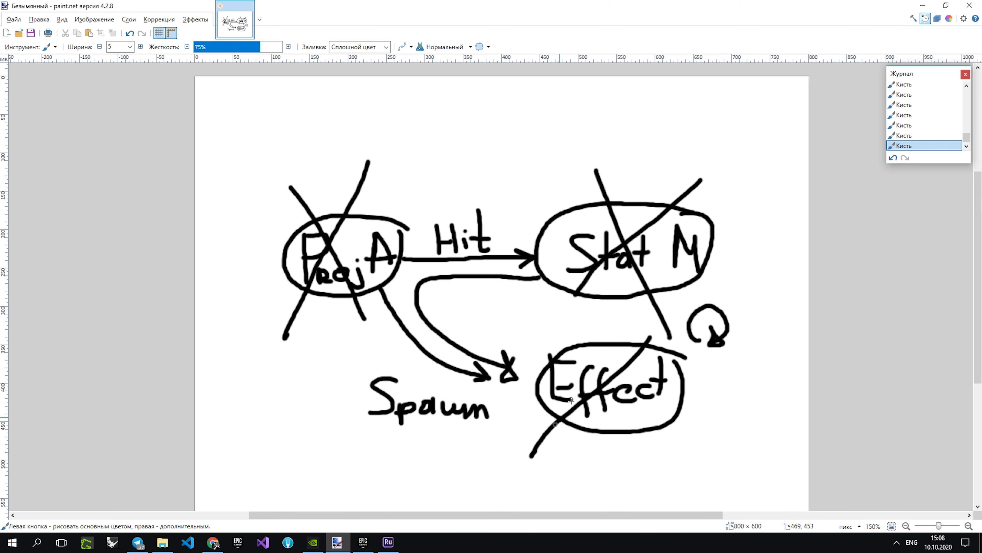
pyautogui.moveTo(579, 318); pyautogui.dragTo(651, 454)
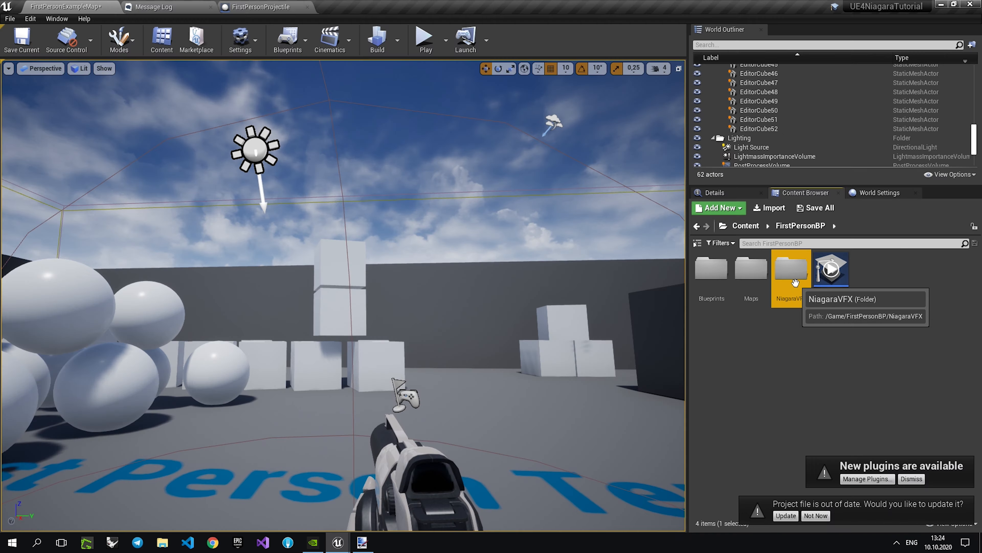
# In Unreal Editor, create an Actor Blueprint Class named Dissolver in the NiagaraVFX folder and save it.
pyautogui.doubleClick(798, 287)
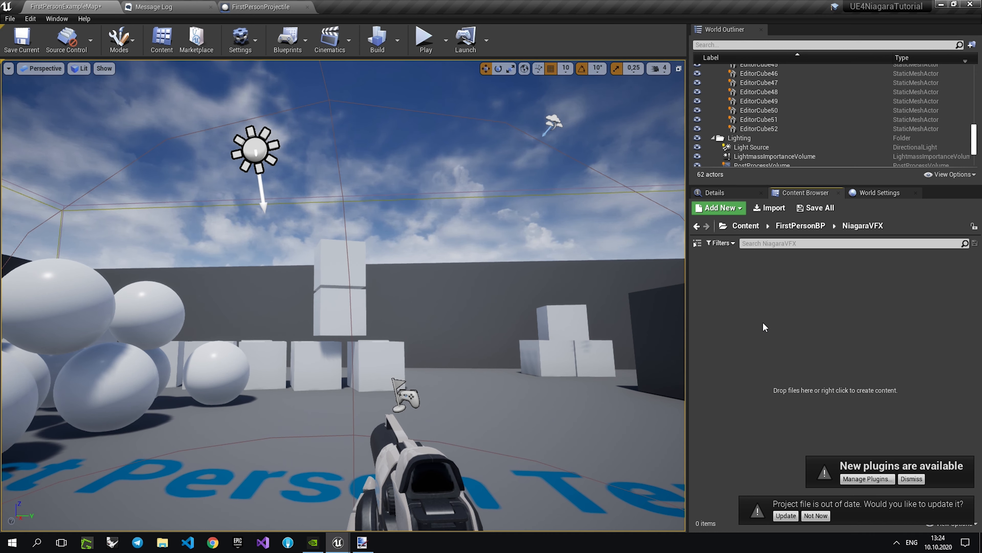
pyautogui.rightClick(715, 304)
pyautogui.moveTo(745, 412)
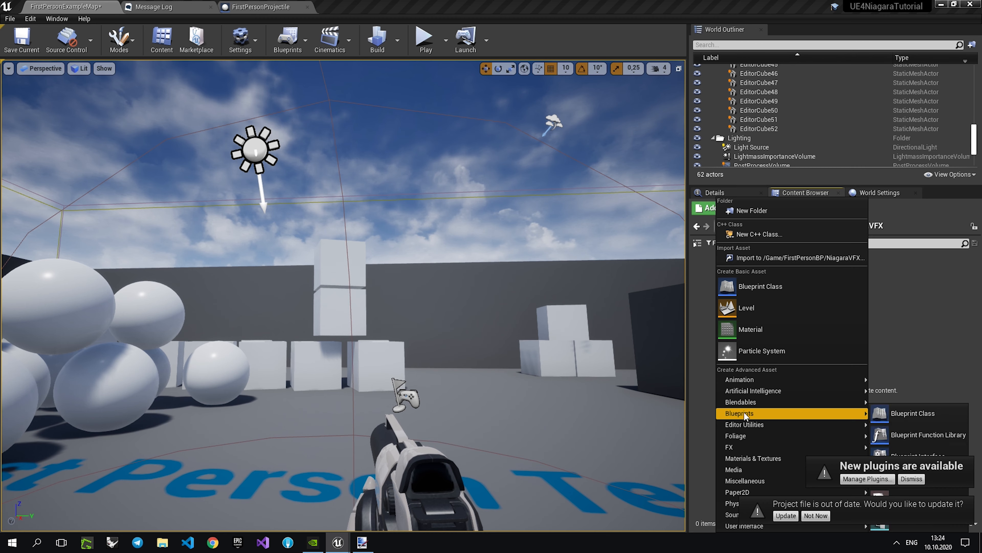
pyautogui.click(897, 413)
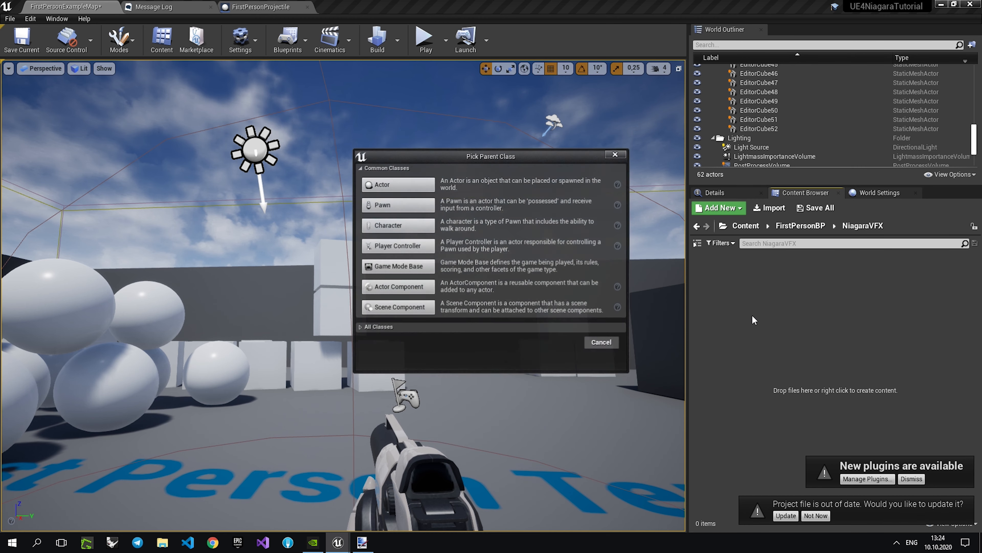
pyautogui.click(377, 185)
pyautogui.write('Dissolver')
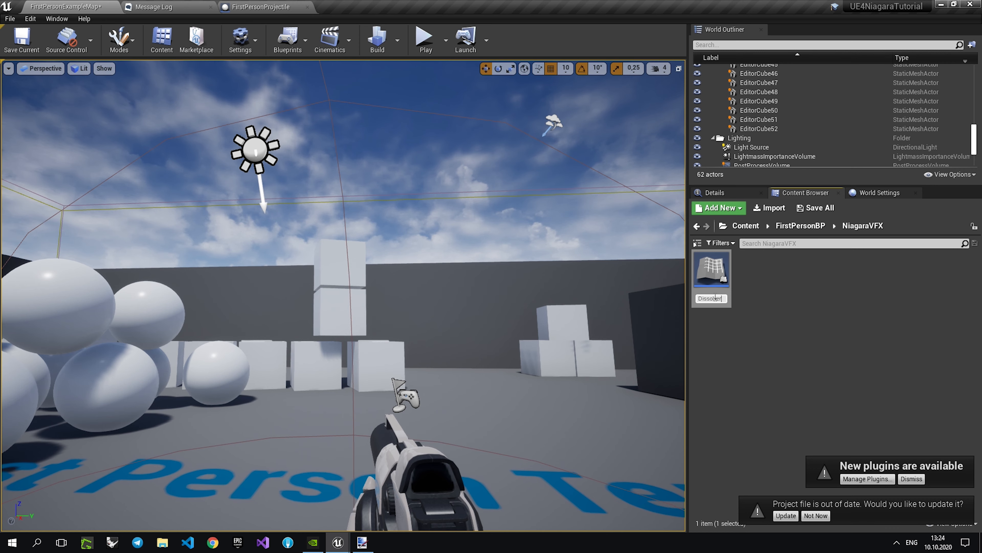
pyautogui.press('Return')
pyautogui.rightClick(707, 293)
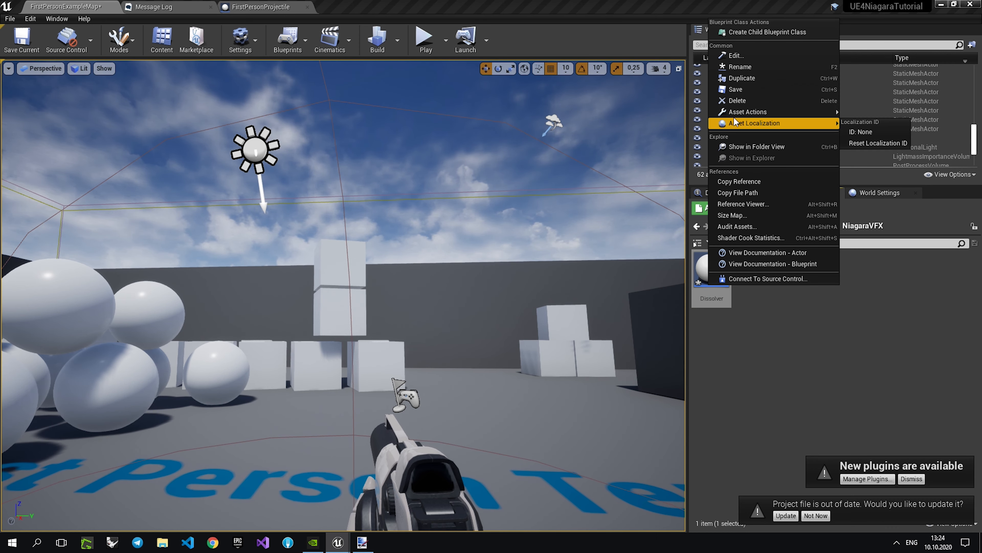
pyautogui.click(735, 90)
# Open the Dissolver blueprint in its Event Graph and add a new variable.
pyautogui.doubleClick(722, 275)
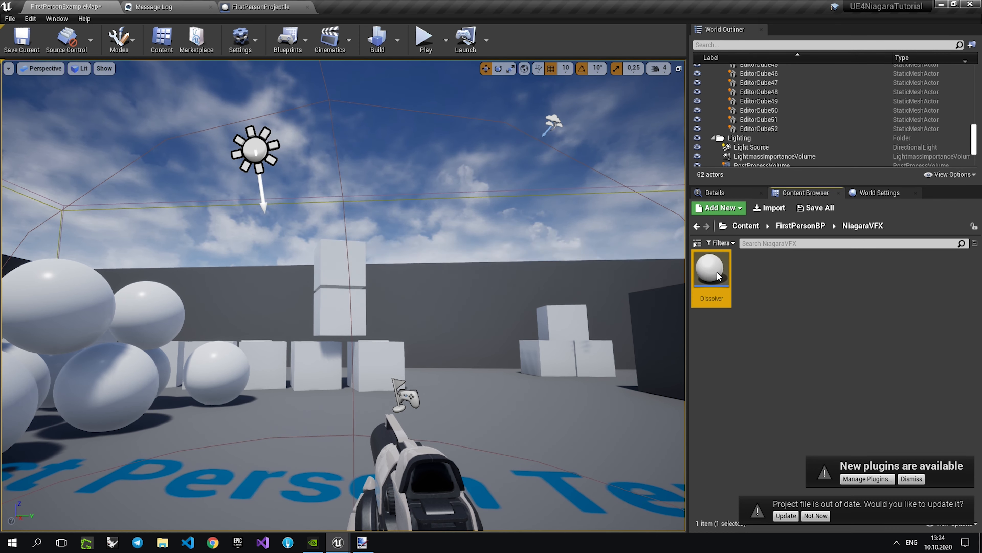
pyautogui.click(395, 77)
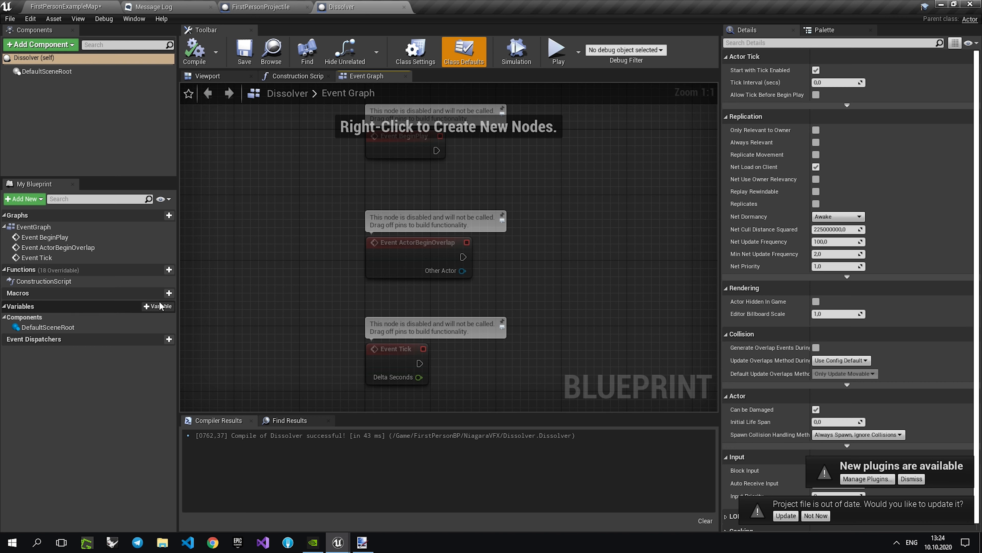
pyautogui.click(169, 306)
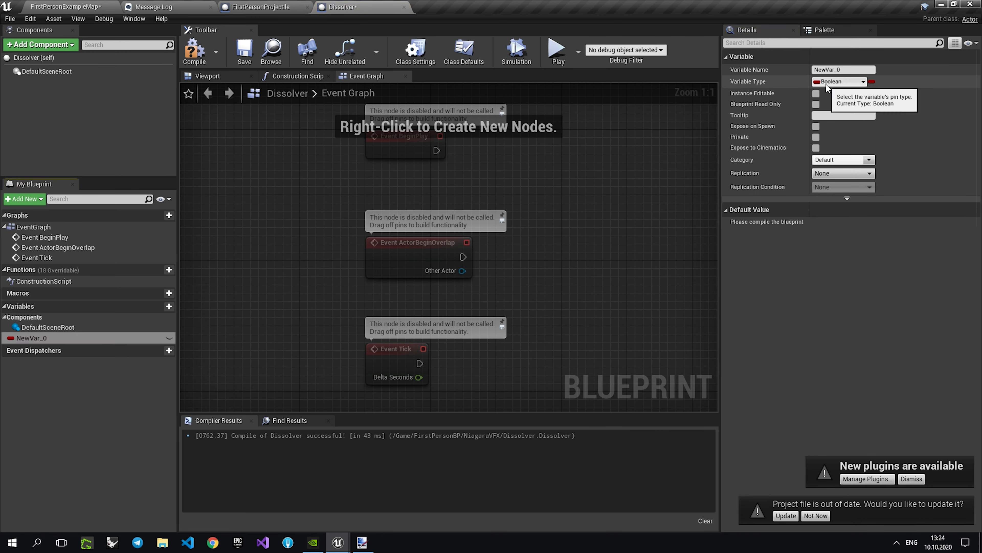
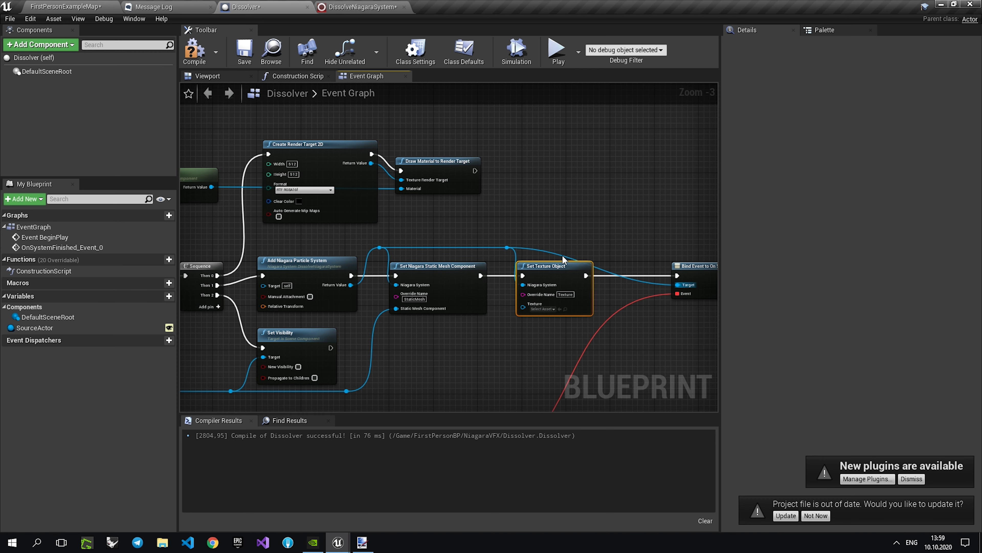
# Examine the Dissolver graph's render target, Add Niagara Particle System, Set Texture Object and Get Material nodes and their connections.
pyautogui.scroll(3, 511, 320)
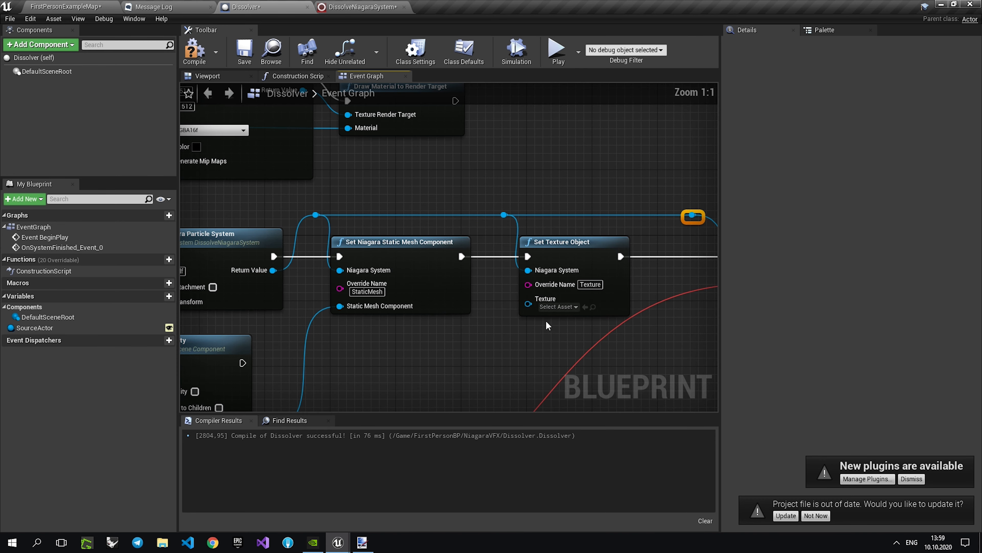
pyautogui.scroll(-3, 529, 303)
pyautogui.scroll(3, 309, 160)
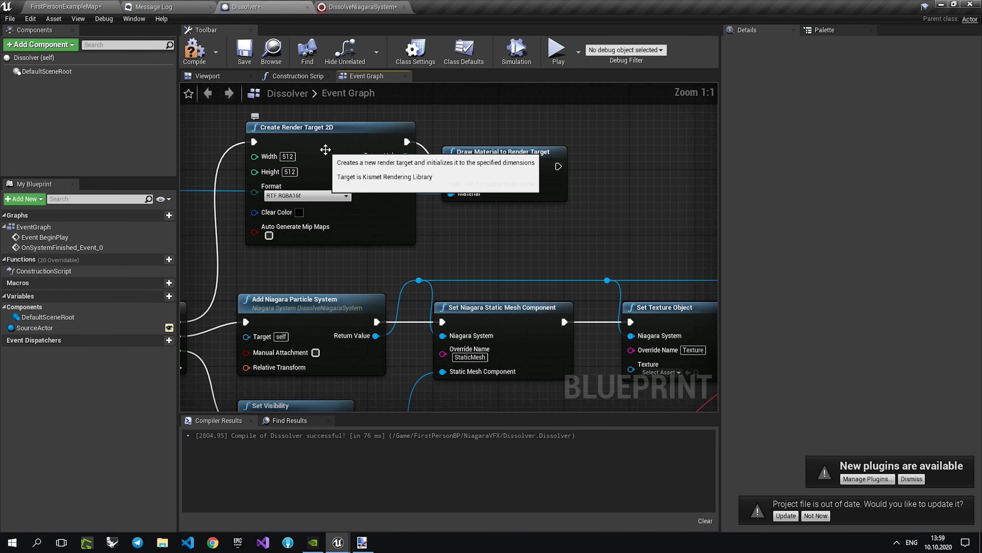
pyautogui.moveTo(385, 171); pyautogui.dragTo(325, 158, button='right')
pyautogui.scroll(-2, 331, 166)
pyautogui.scroll(2, 341, 162)
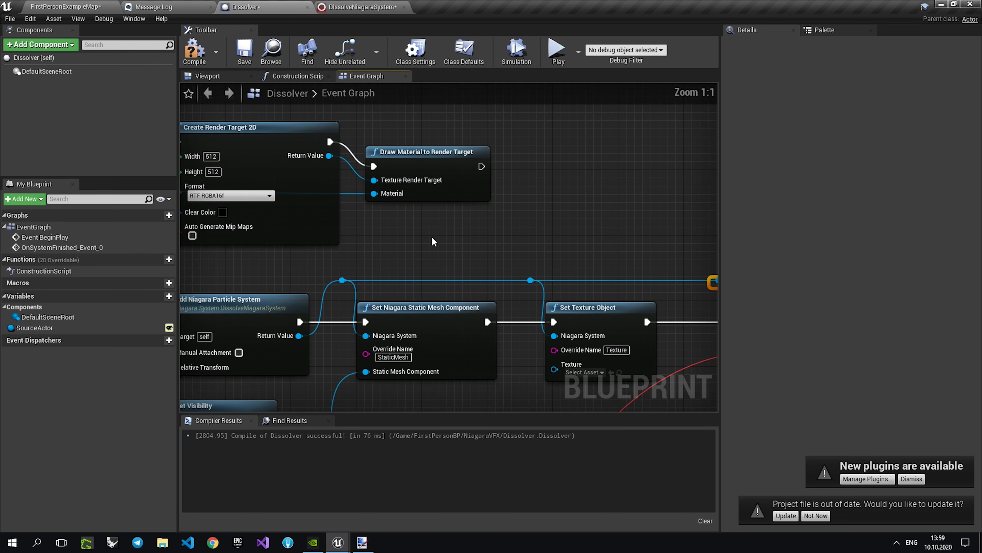
pyautogui.moveTo(375, 206); pyautogui.dragTo(399, 203, button='right')
pyautogui.moveTo(324, 218); pyautogui.dragTo(522, 220, button='right')
pyautogui.moveTo(342, 287); pyautogui.dragTo(505, 268, button='right')
pyautogui.scroll(-2, 370, 279)
pyautogui.moveTo(373, 292); pyautogui.dragTo(370, 241, button='right')
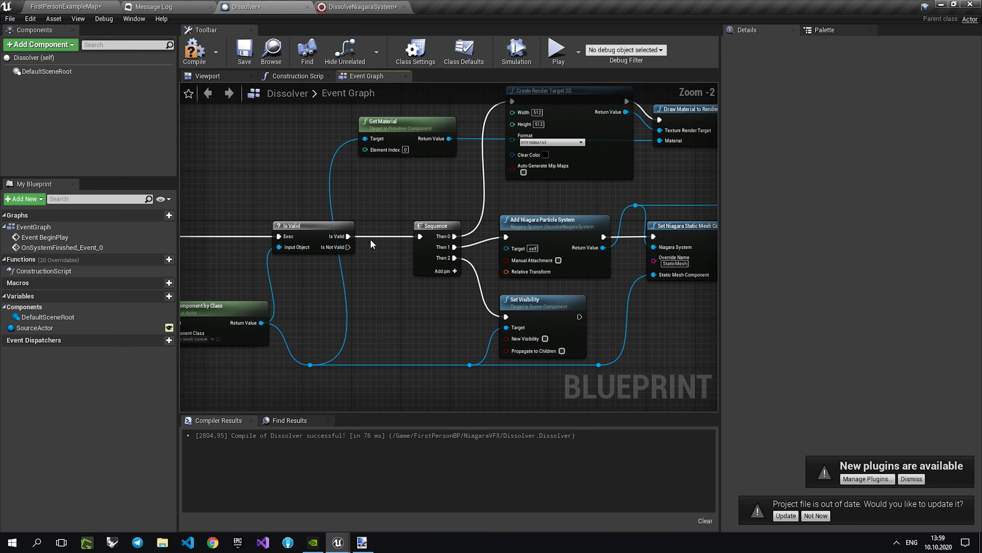
# Connect Create Render Target 2D's return value to Set Texture Object's Texture input, spacing out Draw Material to Render Target, and compile and save.
pyautogui.moveTo(634, 174)
pyautogui.mouseDown(button='right')
pyautogui.moveTo(447, 218)
pyautogui.moveTo(424, 210)
pyautogui.moveTo(504, 226)
pyautogui.mouseUp(button='right')
pyautogui.moveTo(504, 169)
pyautogui.mouseDown()
pyautogui.moveTo(518, 153)
pyautogui.moveTo(572, 168)
pyautogui.mouseUp()
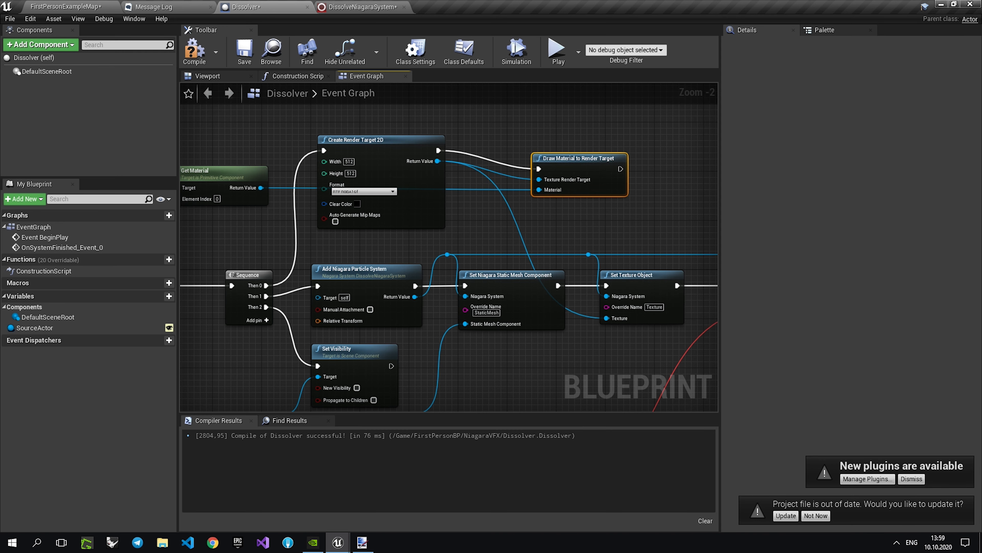
pyautogui.moveTo(628, 298); pyautogui.dragTo(524, 257, button='right')
pyautogui.moveTo(420, 287); pyautogui.dragTo(576, 279, button='right')
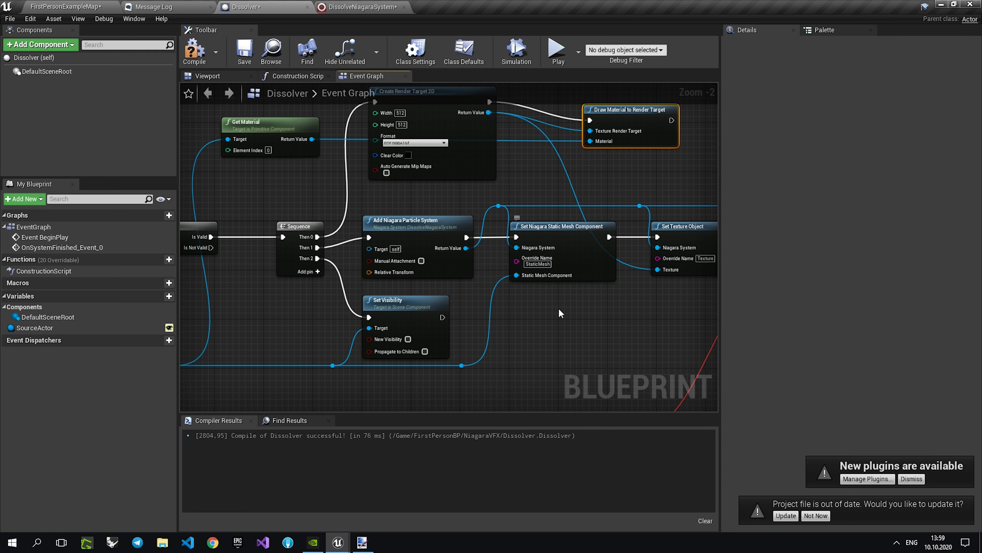
pyautogui.moveTo(559, 310); pyautogui.dragTo(537, 285, button='right')
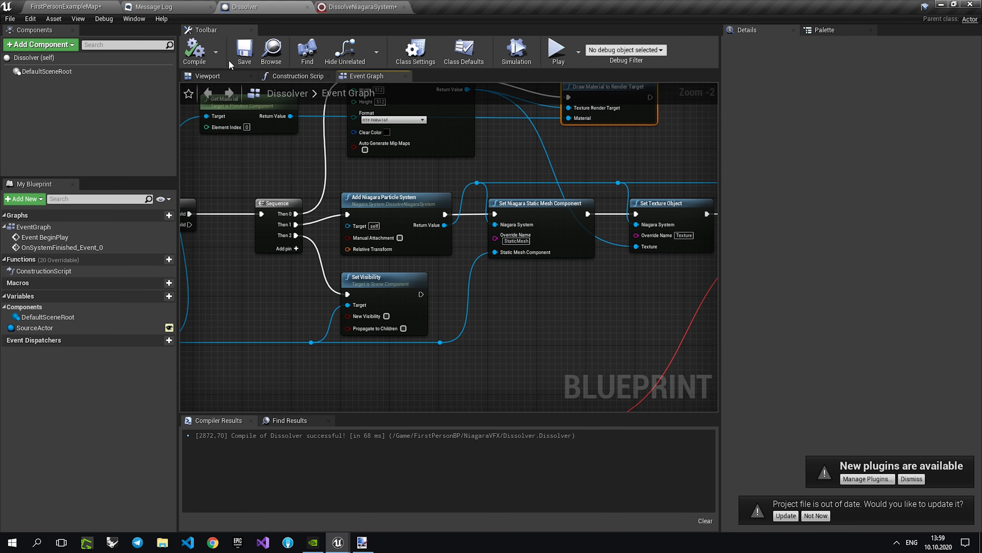
# Play-test FirstPersonExampleMap by shooting the coloured spheres, and stop the session.
pyautogui.click(56, 5)
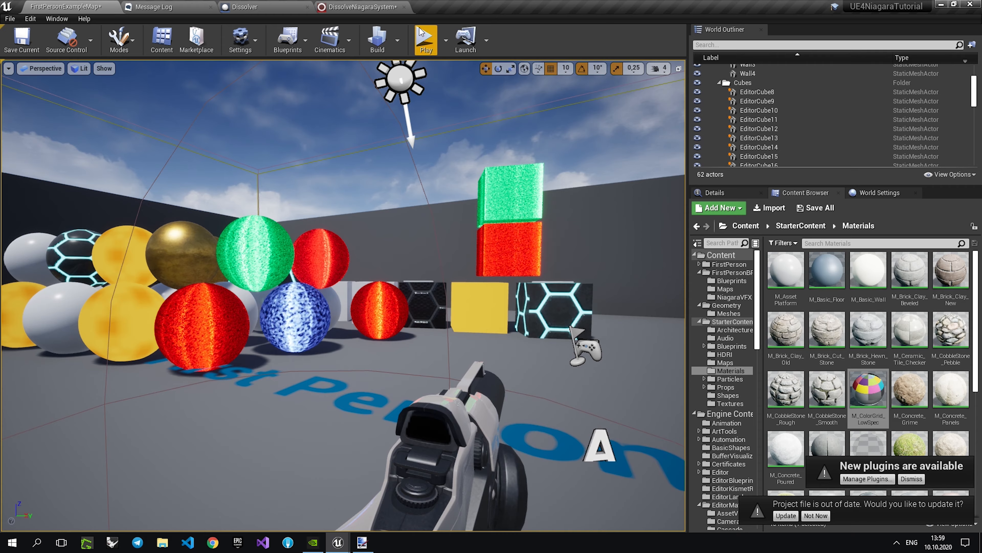
pyautogui.click(425, 38)
pyautogui.click(347, 310)
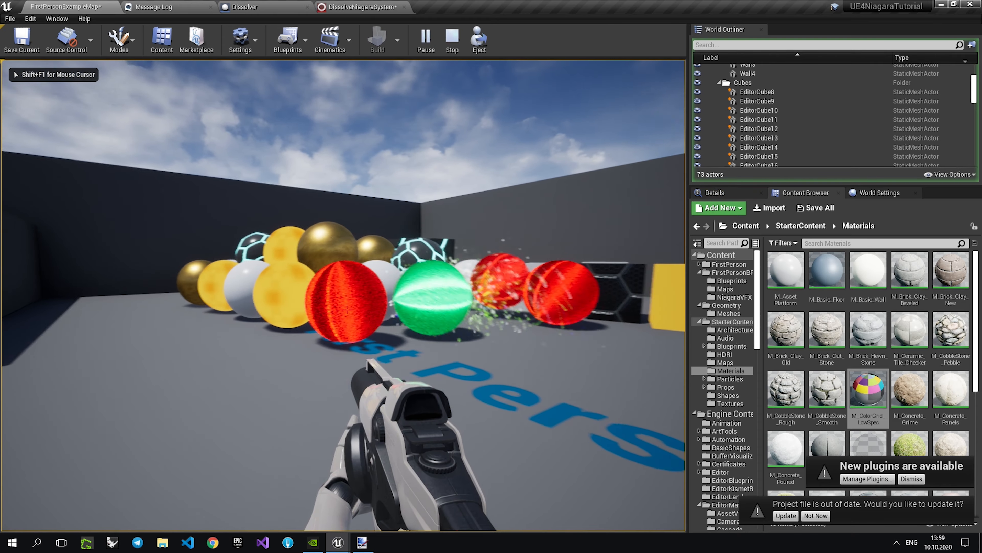
pyautogui.click(347, 310)
pyautogui.hotkey('shift', 'F1')
pyautogui.click(451, 38)
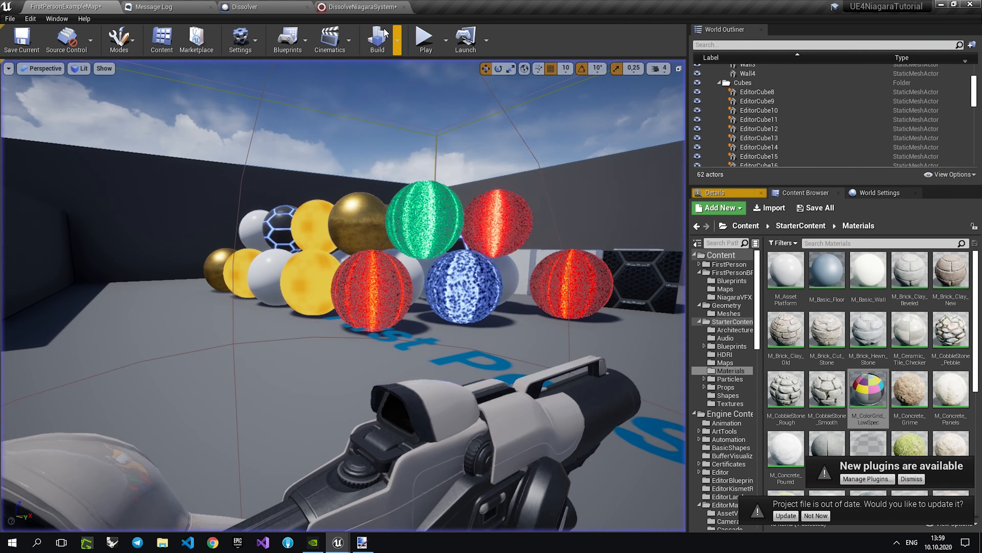
# Check the Texture user parameter's name in DissolveNiagaraSystem, save the system, and recompile the Dissolver blueprint.
pyautogui.click(361, 8)
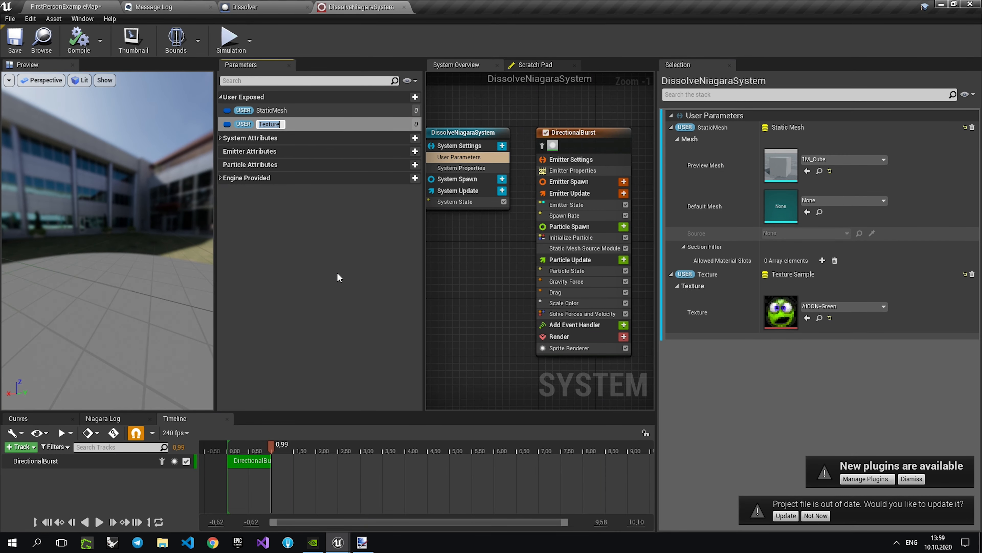
pyautogui.click(266, 7)
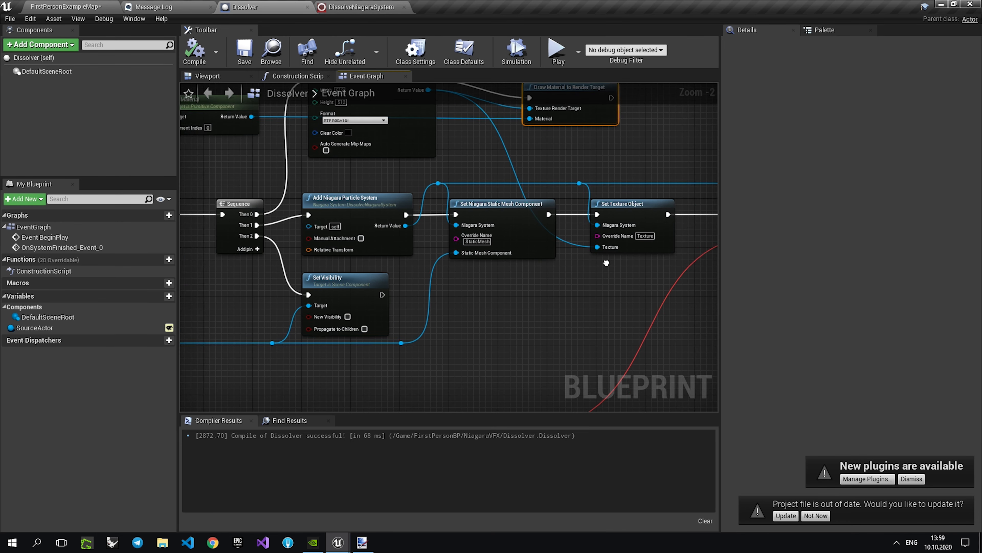
pyautogui.moveTo(438, 248); pyautogui.dragTo(487, 251, button='right')
pyautogui.click(198, 61)
# Examine the Dissolver graph's execution order from Sequence through the render target and Niagara setup nodes.
pyautogui.moveTo(389, 281); pyautogui.dragTo(507, 326, button='right')
pyautogui.scroll(-2, 574, 292)
pyautogui.moveTo(433, 237); pyautogui.dragTo(530, 232, button='right')
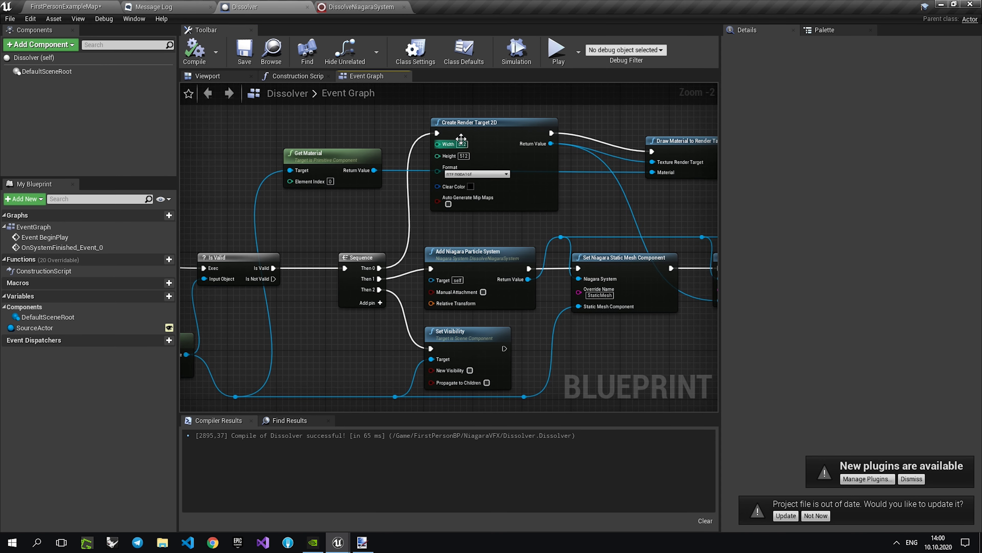
pyautogui.moveTo(352, 186); pyautogui.dragTo(423, 219, button='right')
pyautogui.moveTo(654, 155); pyautogui.dragTo(473, 194, button='right')
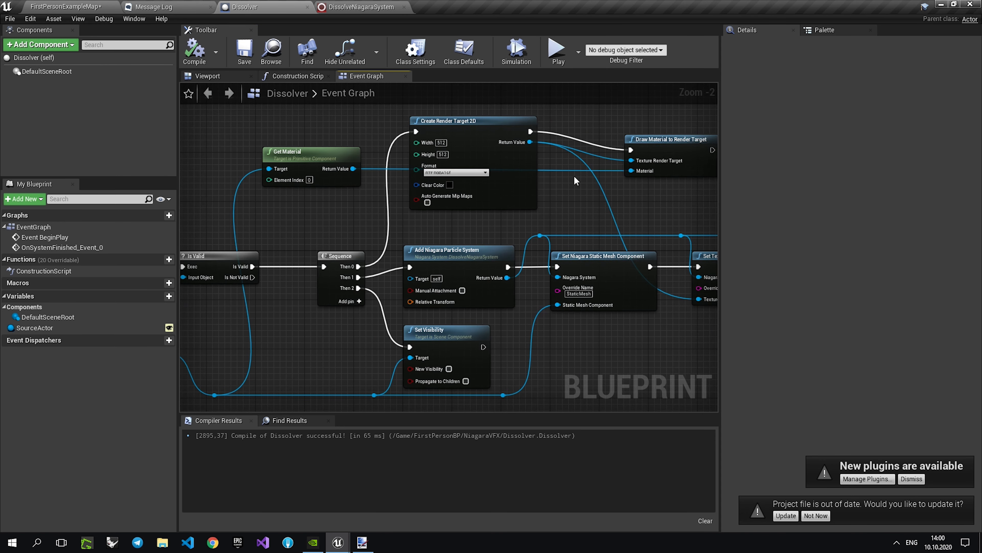
pyautogui.moveTo(621, 167); pyautogui.dragTo(510, 173, button='right')
pyautogui.moveTo(593, 187); pyautogui.dragTo(554, 159, button='right')
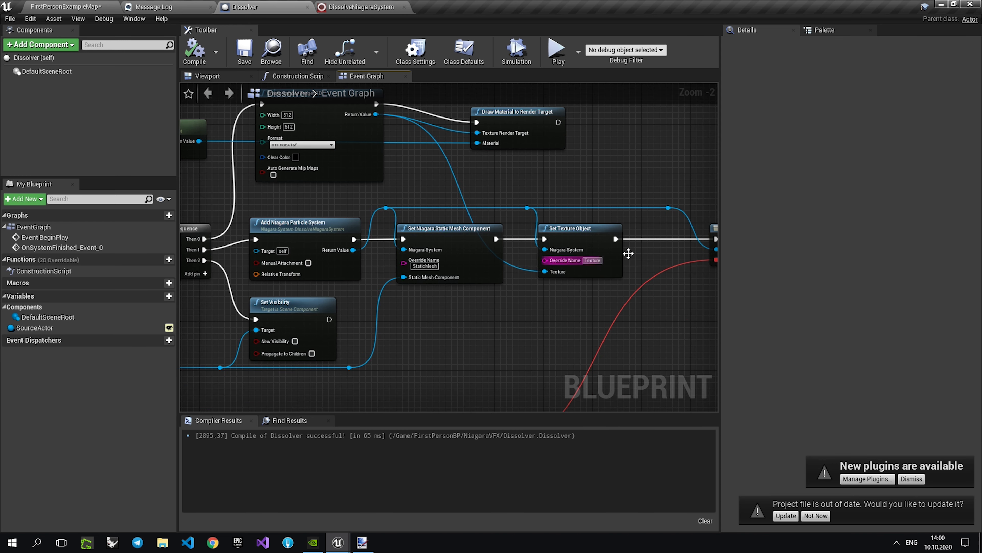
pyautogui.moveTo(458, 256); pyautogui.dragTo(333, 256, button='right')
pyautogui.moveTo(279, 219); pyautogui.dragTo(321, 222, button='right')
pyautogui.moveTo(216, 149); pyautogui.dragTo(307, 165, button='right')
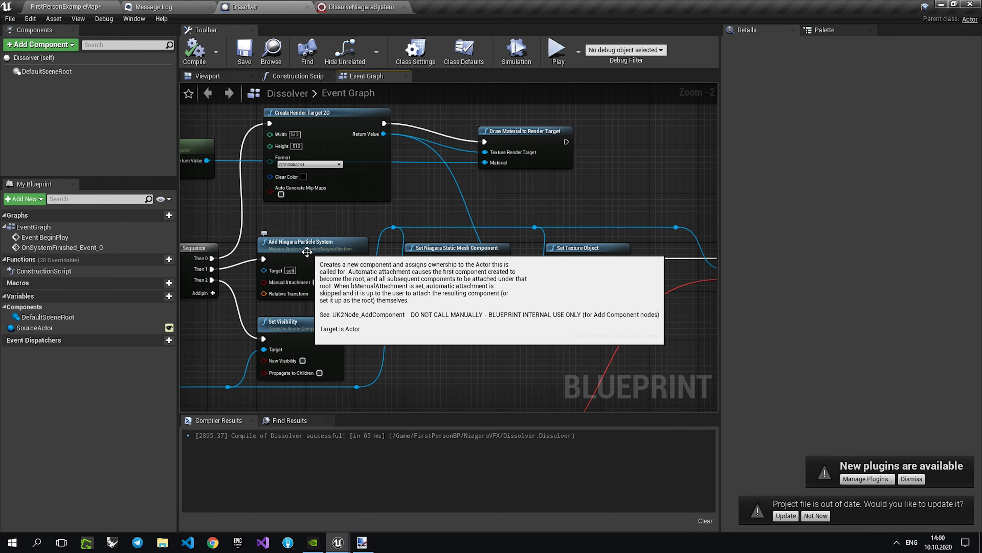
# Examine the Add Niagara Particle System node's attachment and activation properties.
pyautogui.moveTo(308, 245); pyautogui.dragTo(309, 240)
pyautogui.hotkey('ctrl', 'z')
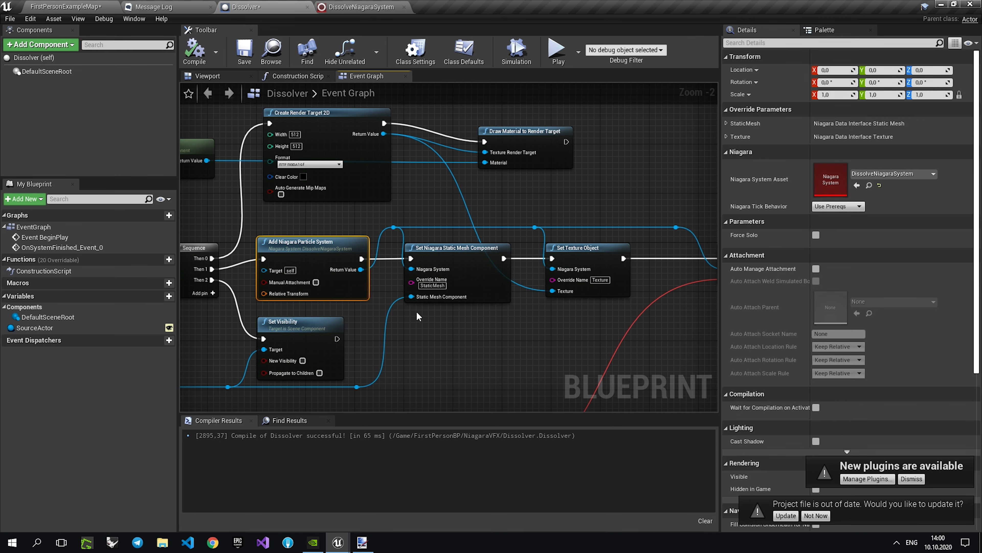
pyautogui.moveTo(508, 316); pyautogui.dragTo(456, 308, button='right')
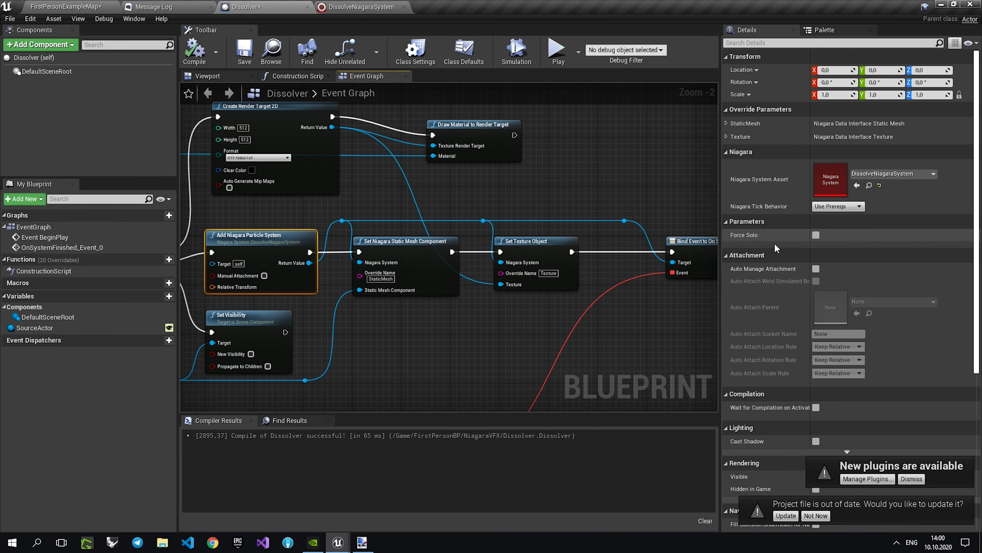
pyautogui.scroll(-5, 774, 243)
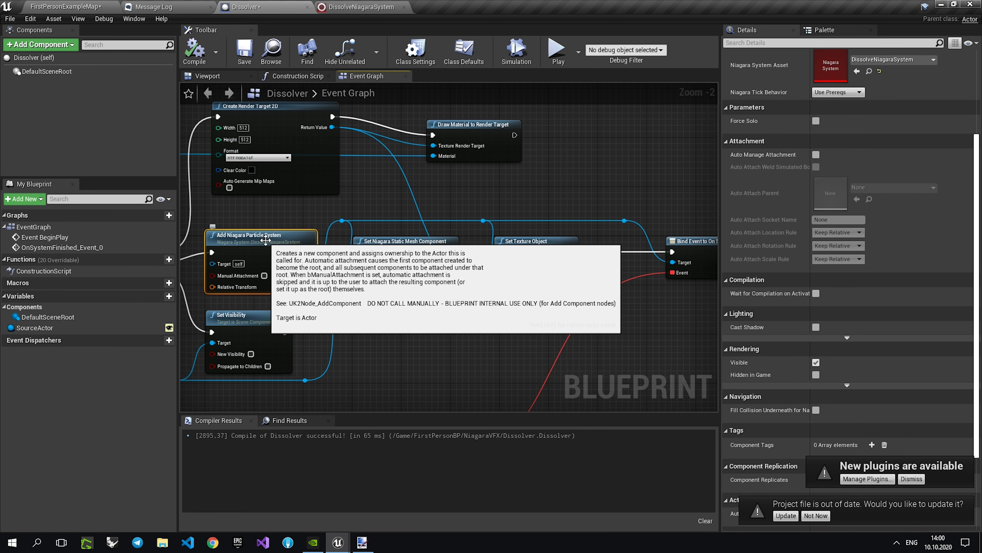
pyautogui.scroll(-5, 833, 298)
# Move the Bind Event to On System Finished node and its reroute point closer to Set Texture Object.
pyautogui.moveTo(546, 267); pyautogui.dragTo(424, 258, button='right')
pyautogui.moveTo(480, 228); pyautogui.dragTo(582, 250, button='right')
pyautogui.moveTo(597, 253); pyautogui.dragTo(559, 256)
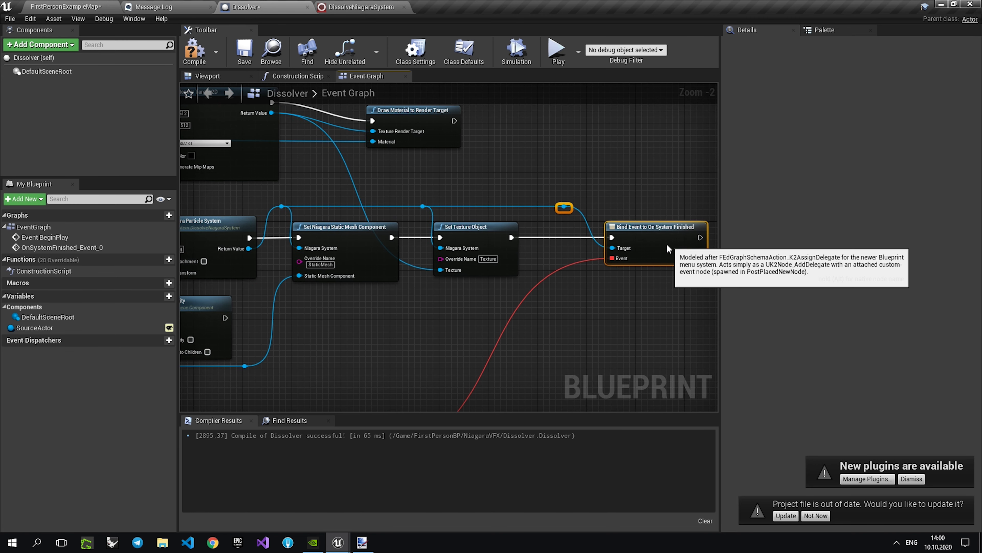
pyautogui.moveTo(667, 246); pyautogui.dragTo(631, 246)
# Add an Activate node for the Niagara component after Bind Event to On System Finished, with Reset enabled, and compile and save the blueprint.
pyautogui.moveTo(533, 207); pyautogui.dragTo(587, 175)
pyautogui.write('act')
pyautogui.scroll(-3, 636, 271)
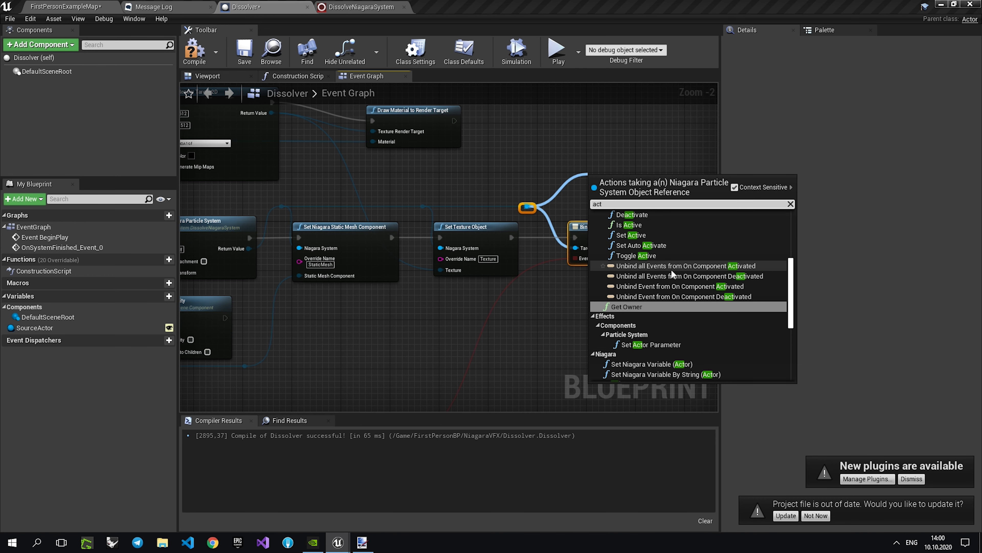
pyautogui.scroll(3, 659, 263)
pyautogui.click(645, 244)
pyautogui.moveTo(645, 238); pyautogui.dragTo(550, 214, button='right')
pyautogui.moveTo(573, 187); pyautogui.dragTo(653, 231)
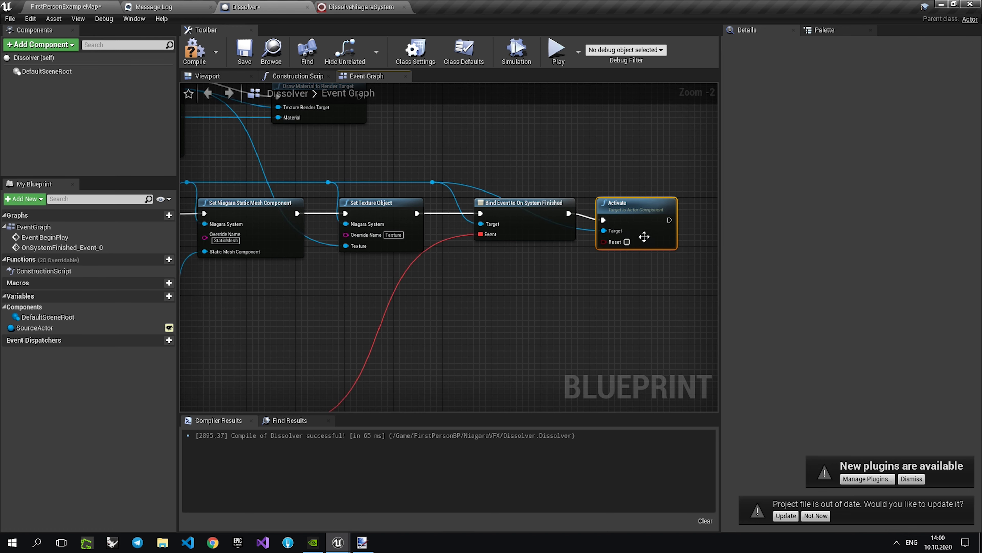
pyautogui.click(627, 241)
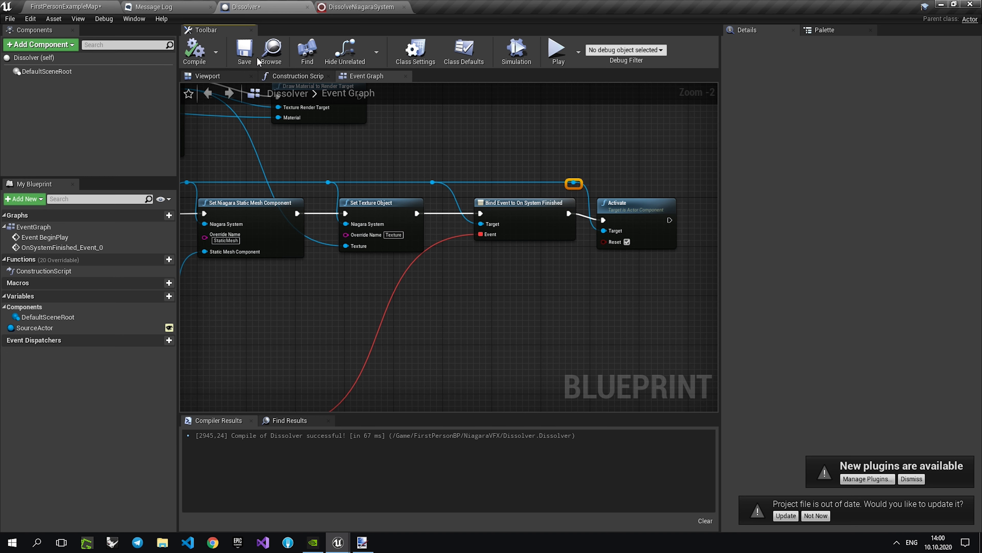
pyautogui.click(251, 61)
# Check the StaticMeshSourceModule scratch pad, and play-test the dissolve effect by shooting spheres in the level.
pyautogui.click(338, 5)
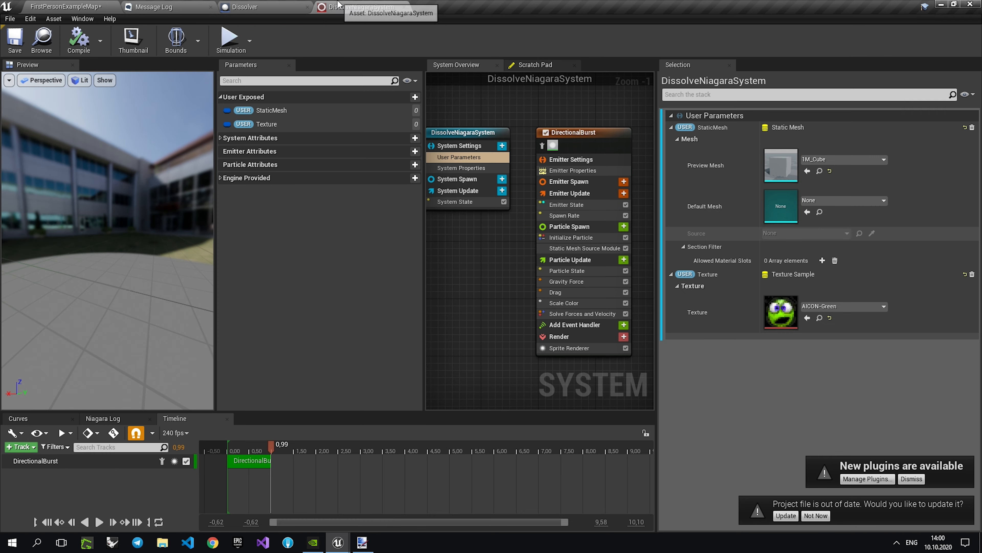
pyautogui.click(525, 64)
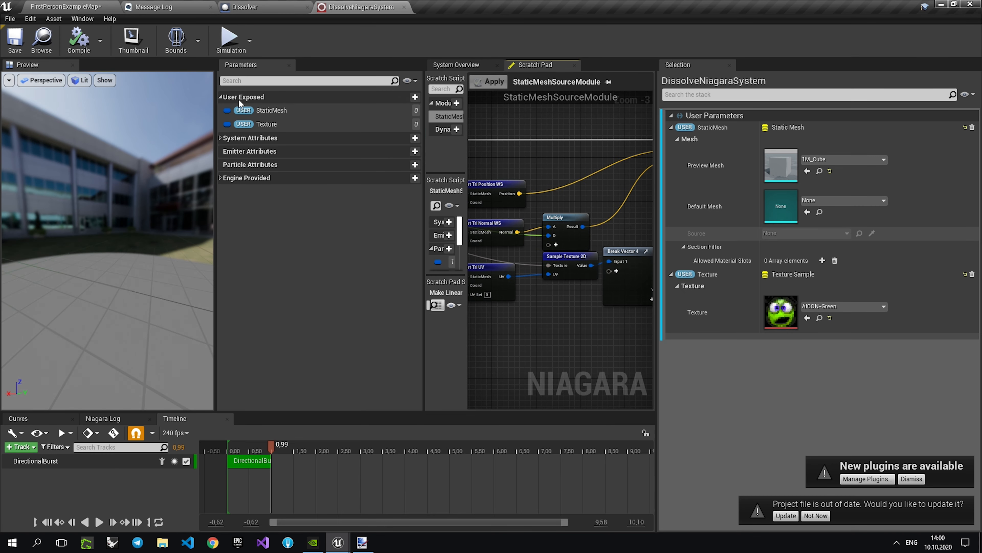
pyautogui.click(76, 5)
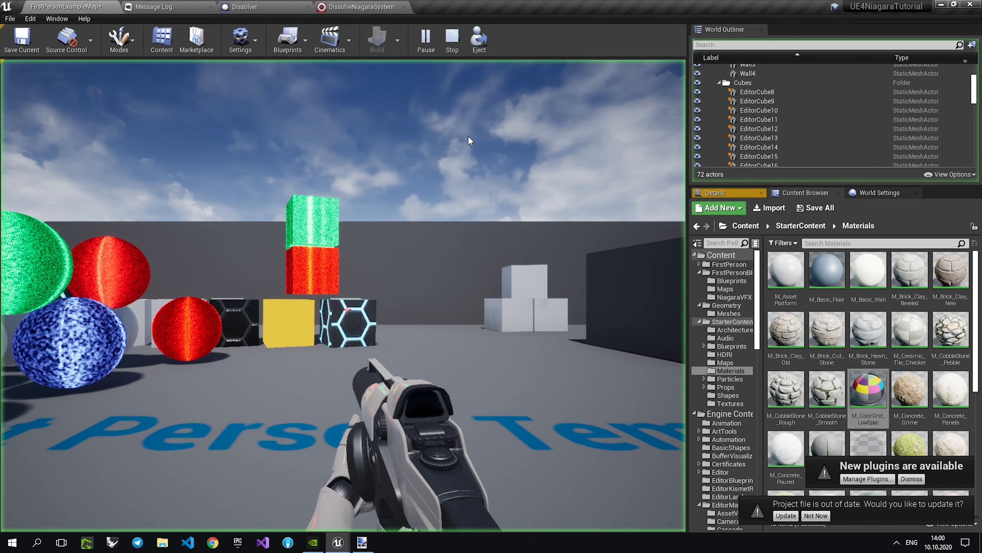
pyautogui.click(470, 140)
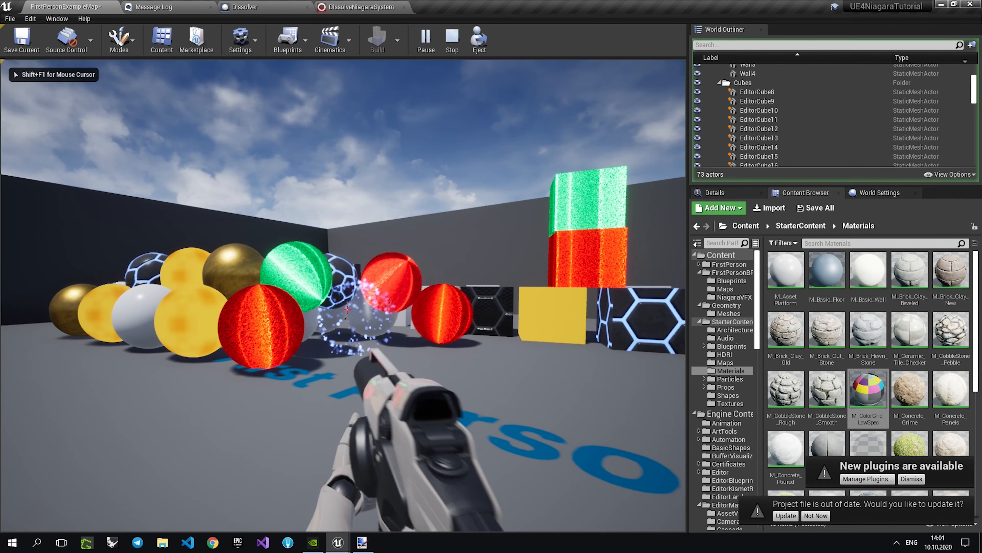
pyautogui.press('w')
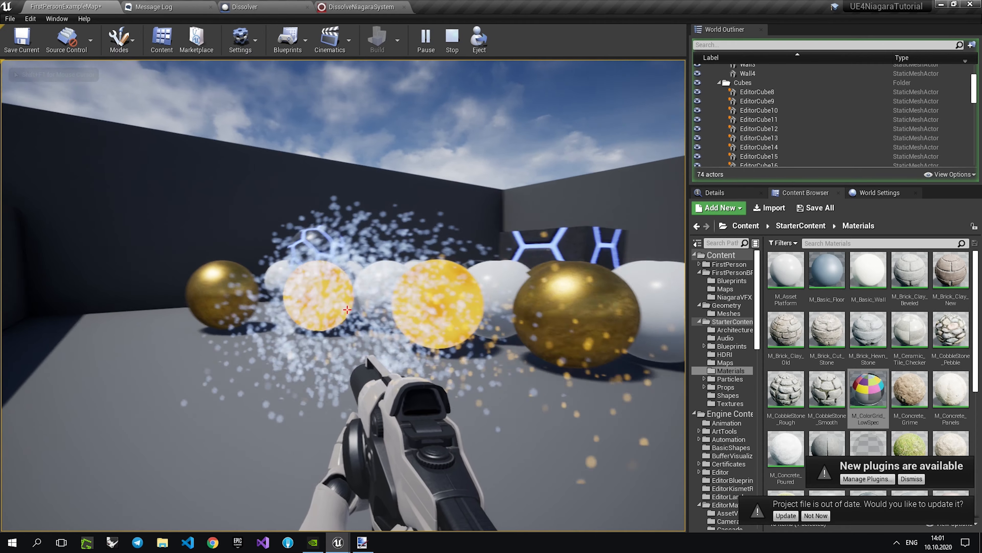
pyautogui.press('w')
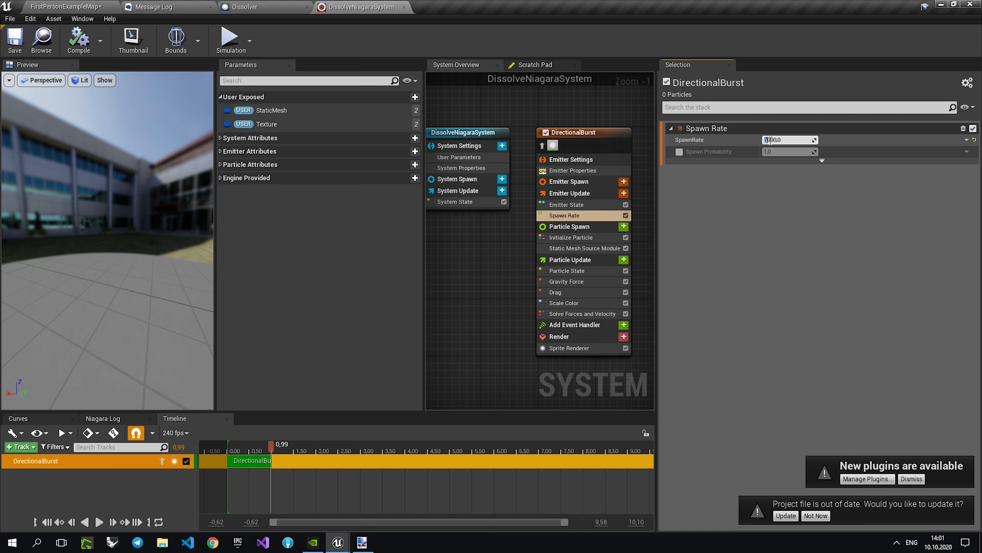
# Set DirectionalBurst's SpawnRate to 300000 and its maximum sprite size to 5, and save DissolveNiagaraSystem.
pyautogui.press('Return')
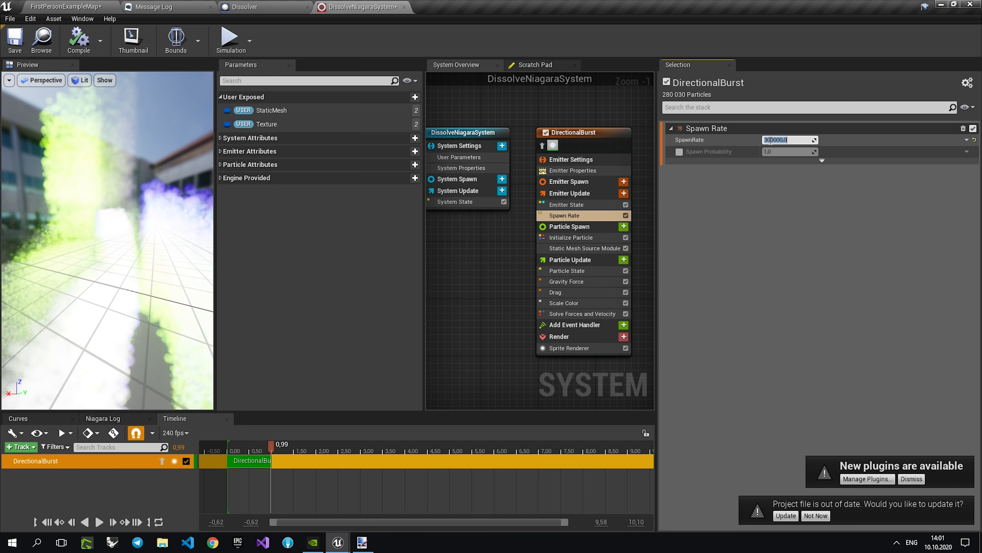
pyautogui.click(570, 237)
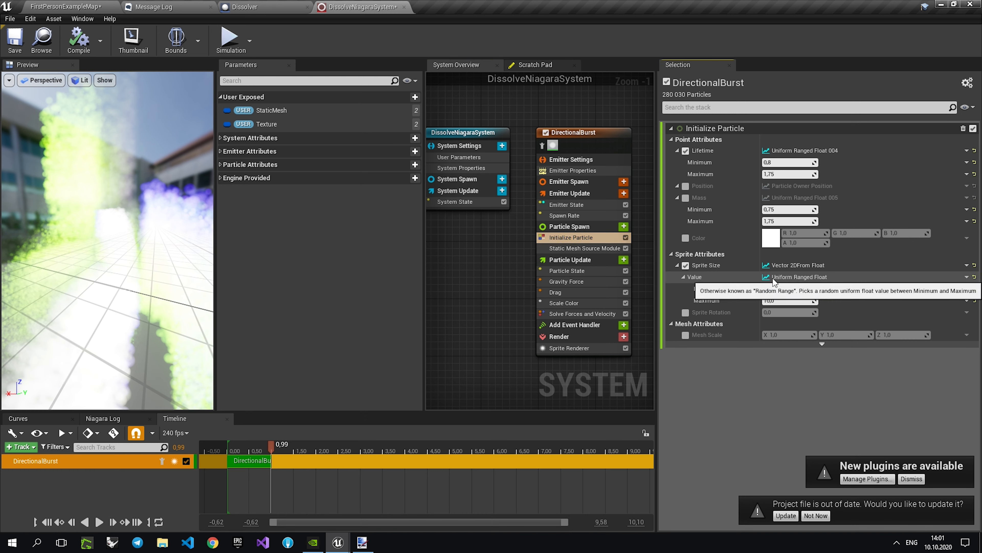
pyautogui.click(787, 300)
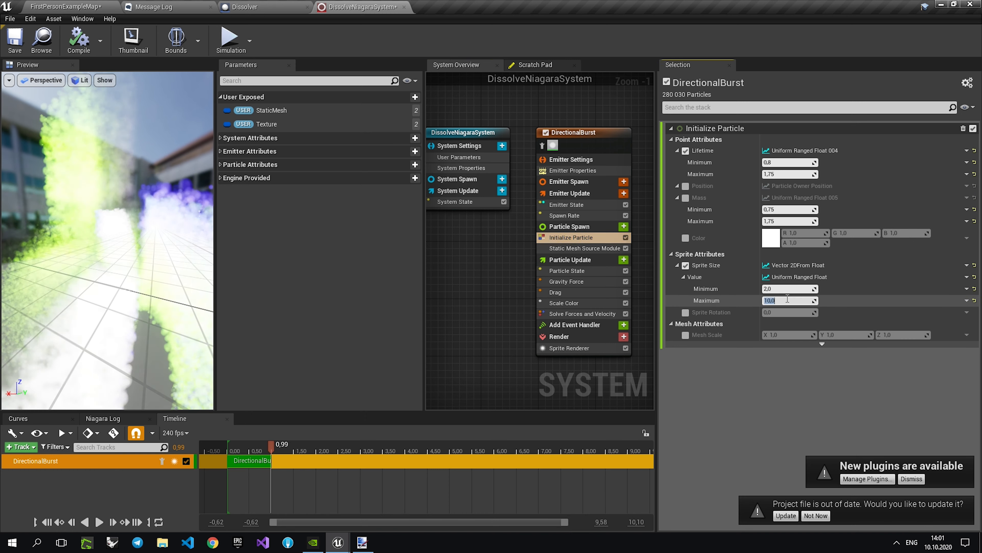
pyautogui.write('5')
pyautogui.press('Return')
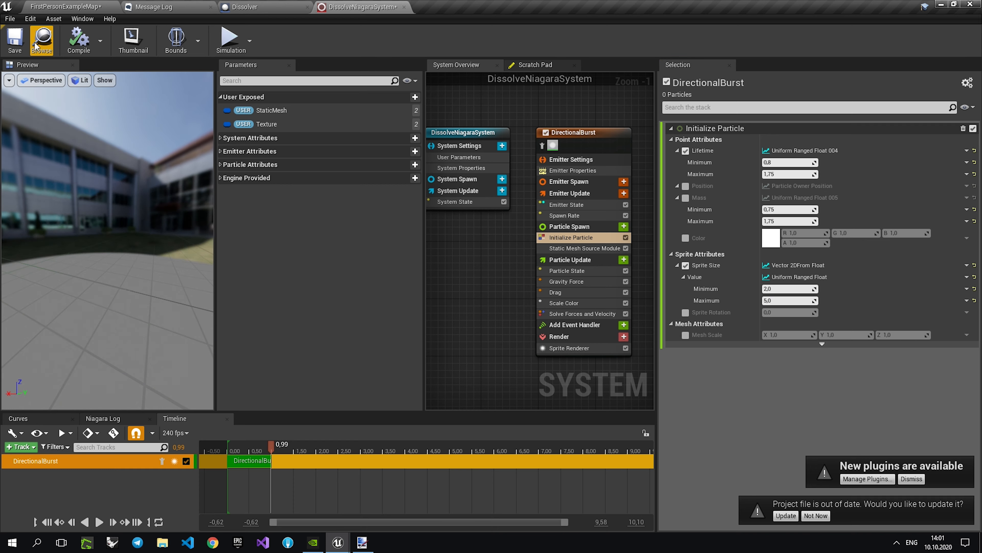
# Play-test the dissolve effect in FirstPersonExampleMap by shooting the stacked and surrounding cubes, and stop the simulation.
pyautogui.click(90, 6)
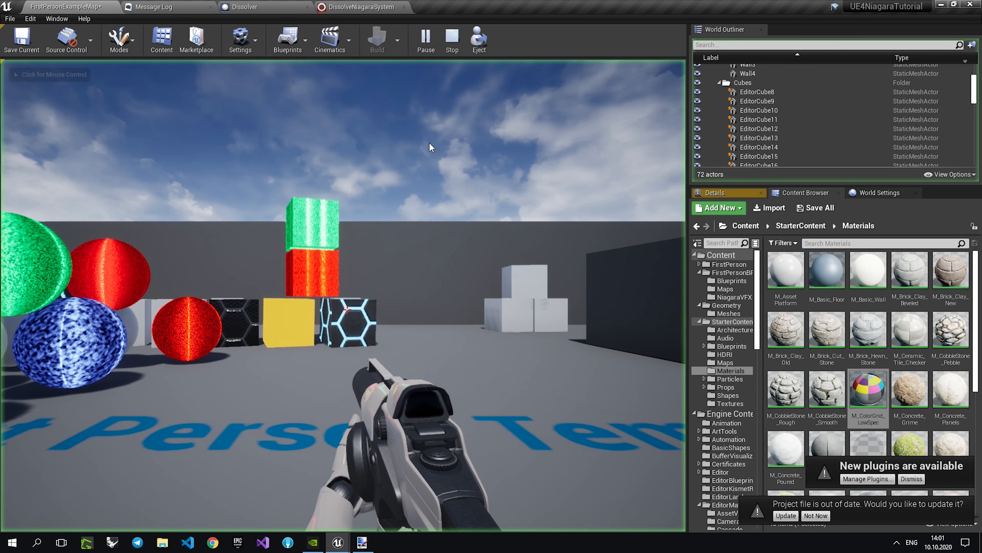
pyautogui.click(430, 143)
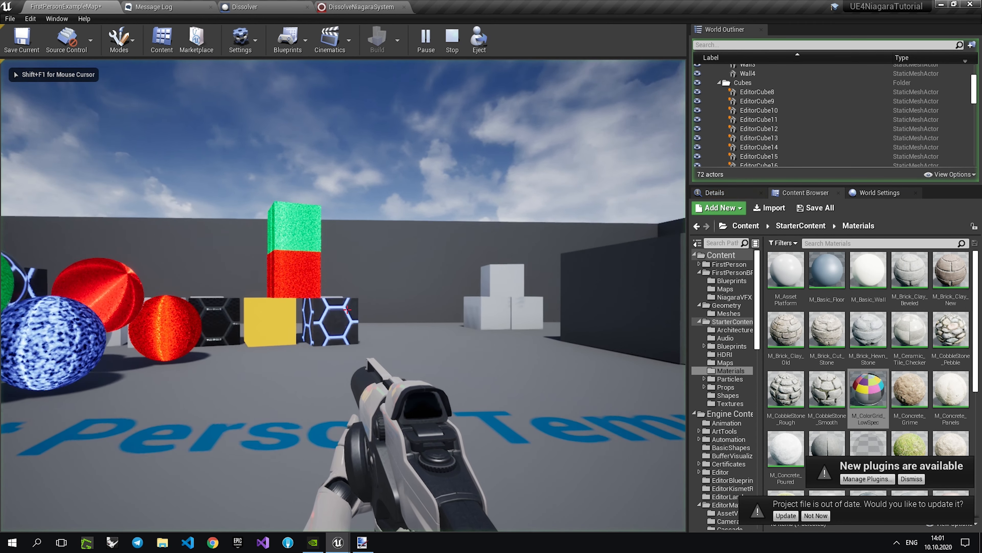
pyautogui.press('w')
pyautogui.click(347, 309)
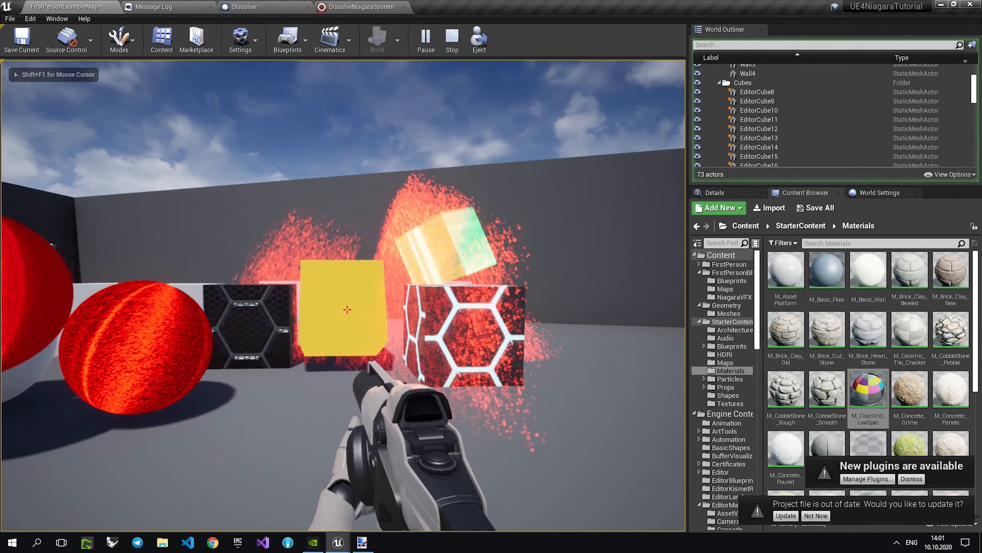
pyautogui.click(347, 310)
pyautogui.click(347, 310)
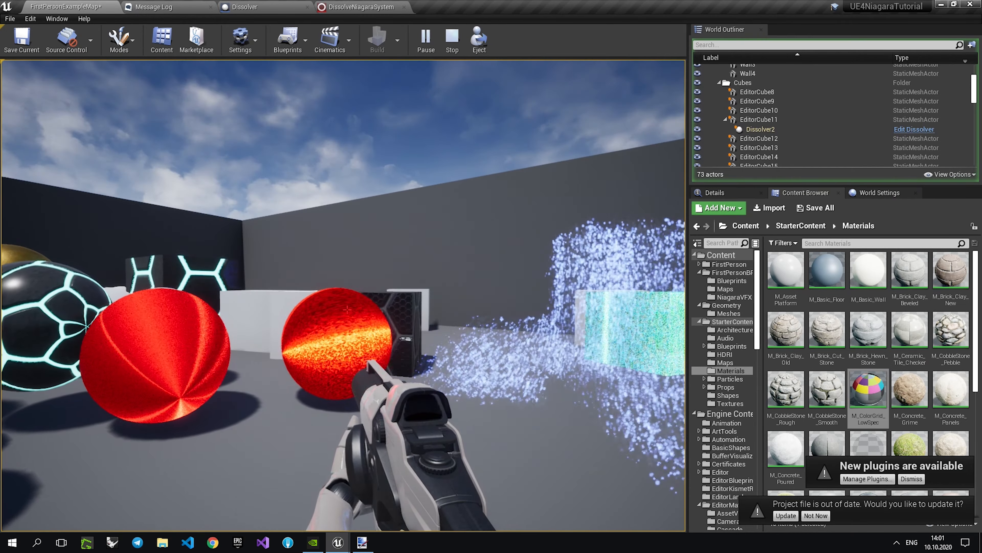
pyautogui.click(347, 309)
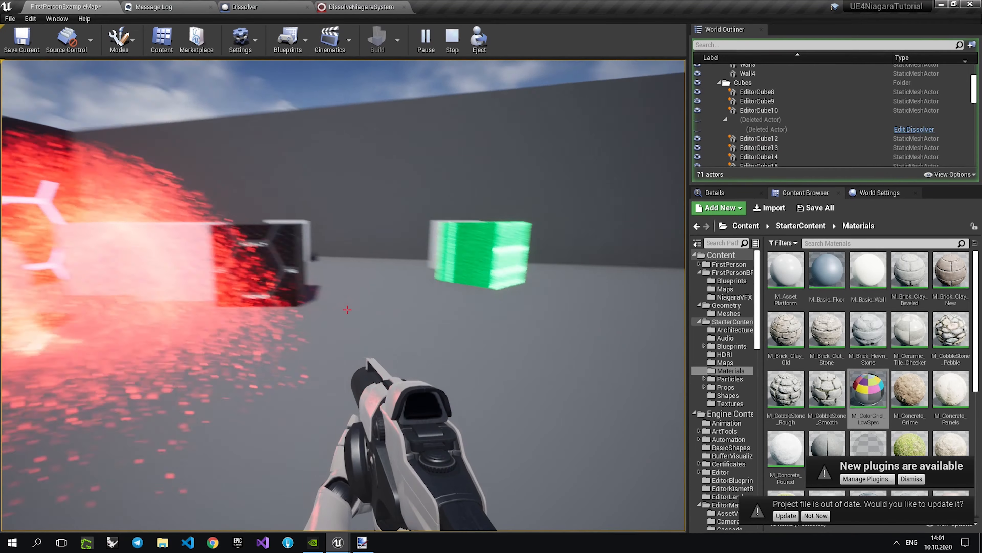
pyautogui.press('w')
pyautogui.click(347, 309)
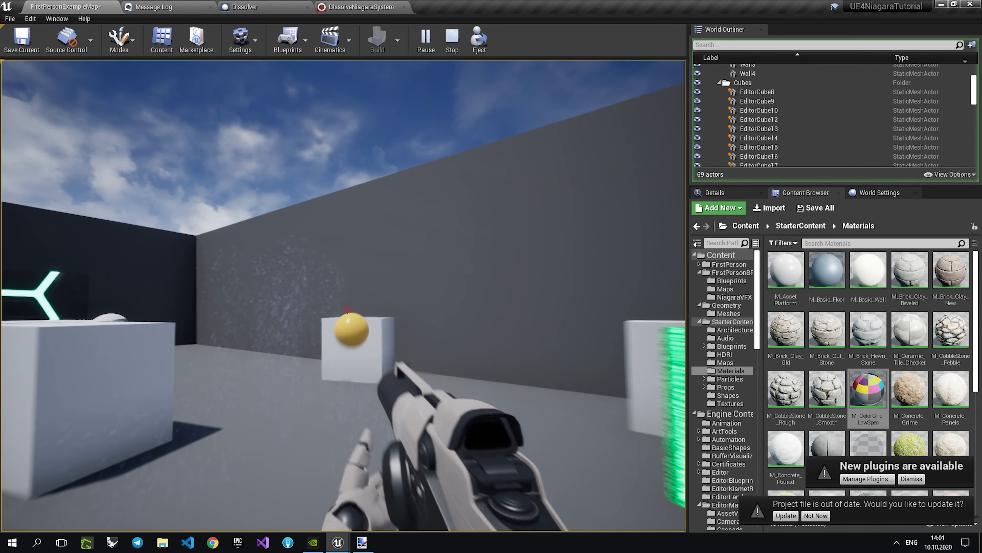
pyautogui.click(347, 309)
pyautogui.hotkey('shift', 'F1')
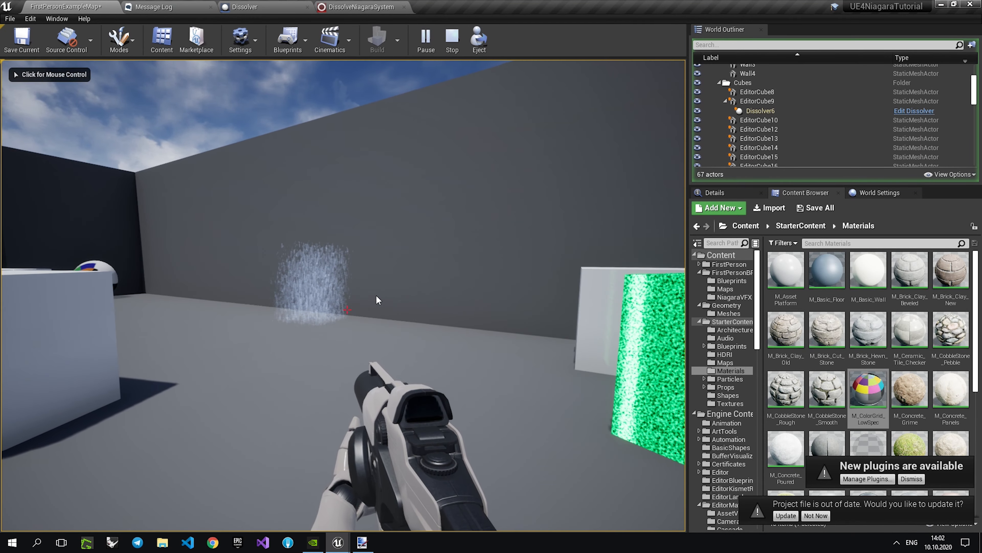
pyautogui.click(452, 38)
pyautogui.scroll(-5, 366, 220)
pyautogui.moveTo(381, 242); pyautogui.dragTo(385, 272, button='right')
# Add a Collision module to DirectionalBurst's Particle Update in DissolveNiagaraSystem and fix its unmet SolveForcesAndVelocity dependency.
pyautogui.click(350, 6)
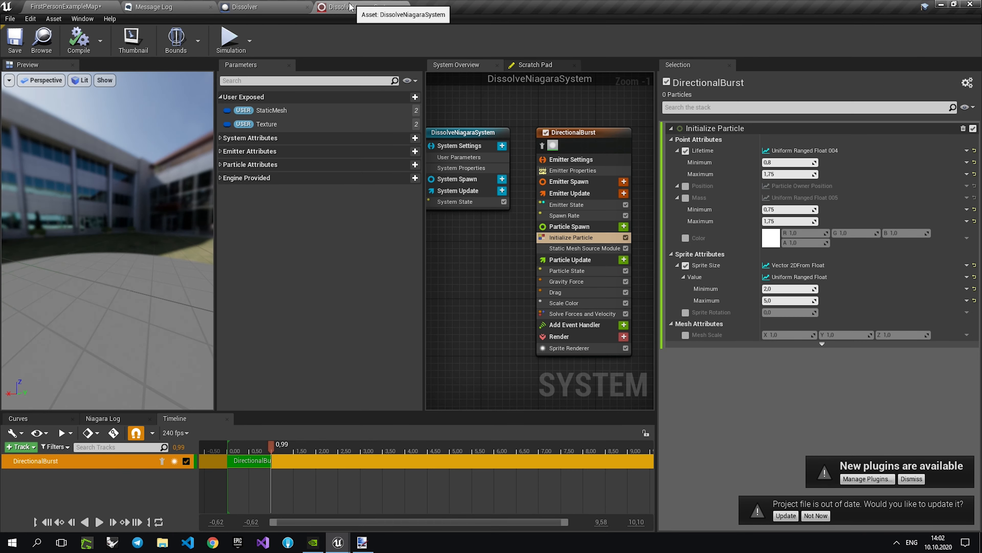
pyautogui.scroll(1, 580, 232)
pyautogui.click(585, 263)
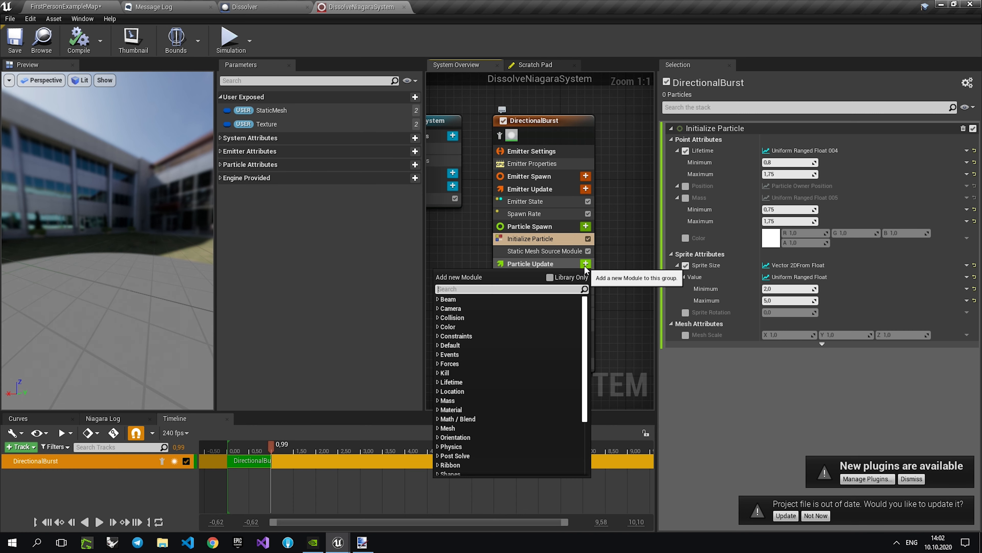
pyautogui.write('coll')
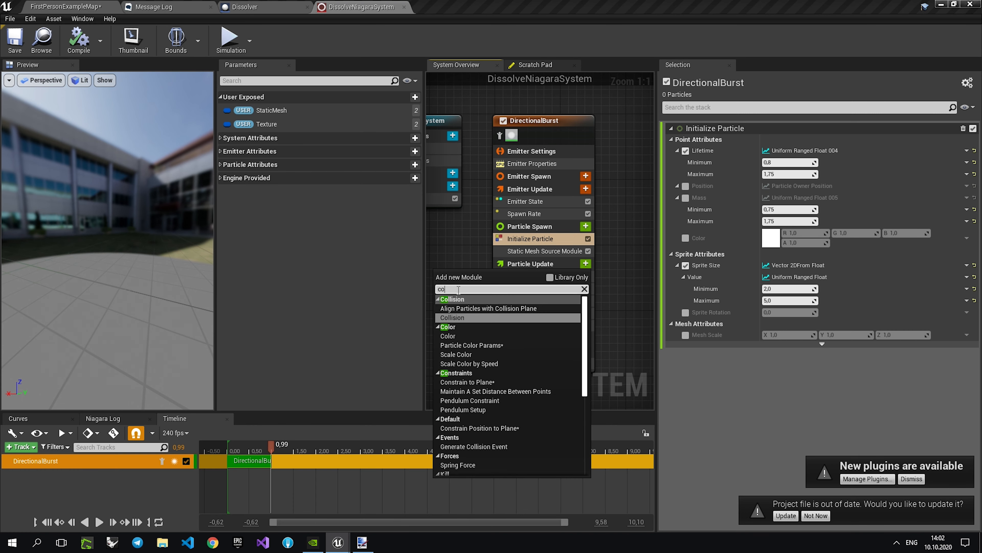
pyautogui.click(473, 317)
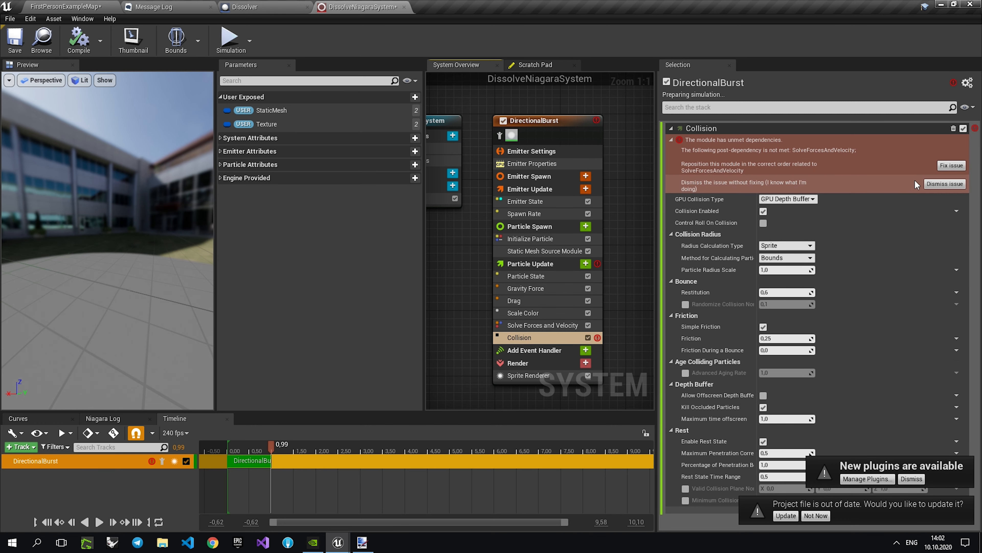
pyautogui.click(950, 166)
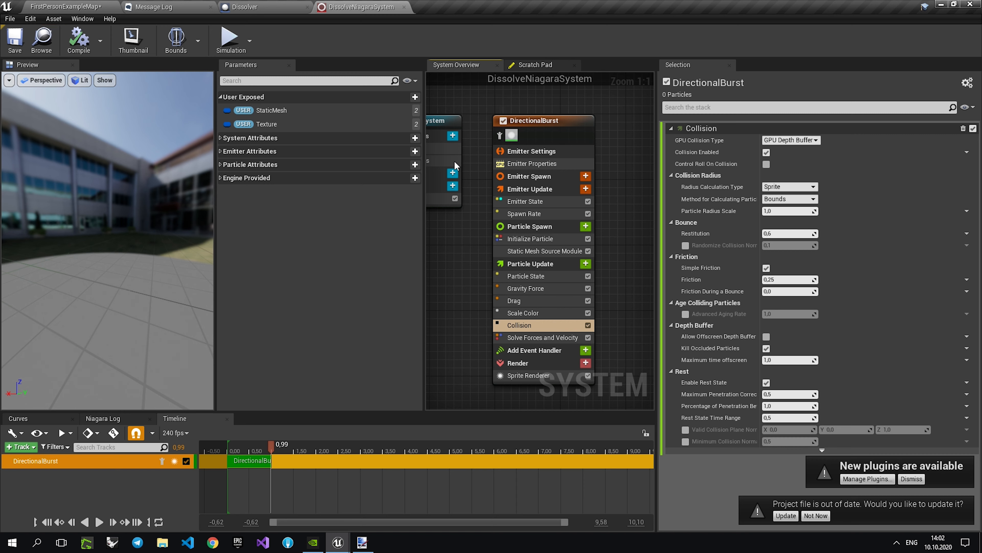
# Play-test how the dissolve particles collide with the level by shooting the cubes and spheres, and stop the simulation.
pyautogui.click(56, 8)
pyautogui.hotkey('alt', 'p')
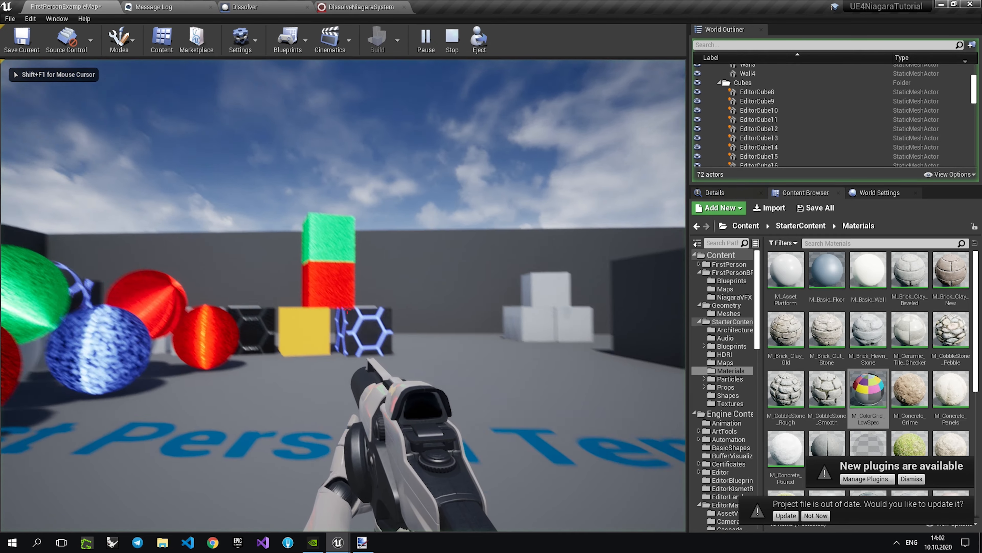
pyautogui.click(348, 309)
pyautogui.press('w')
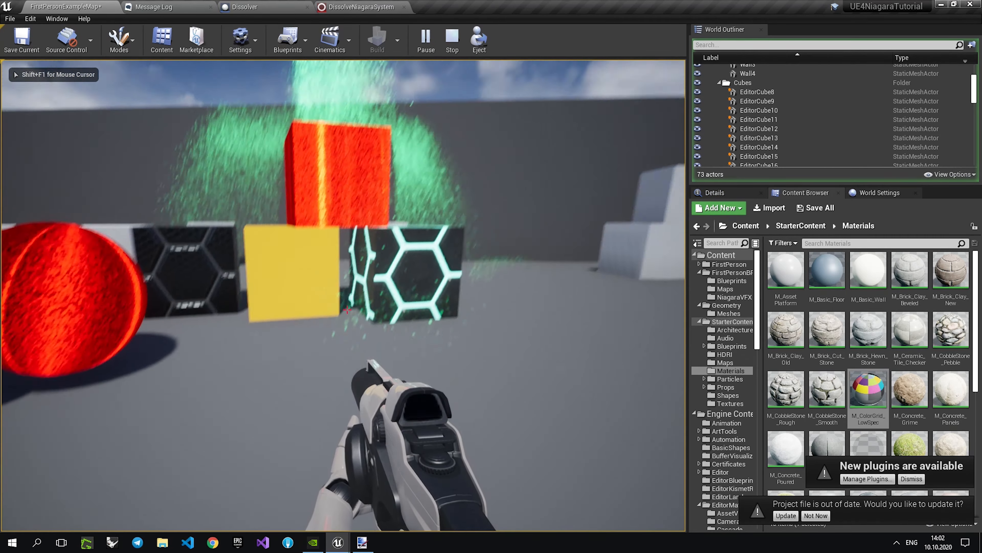
pyautogui.click(348, 310)
pyautogui.click(348, 310)
pyautogui.click(347, 310)
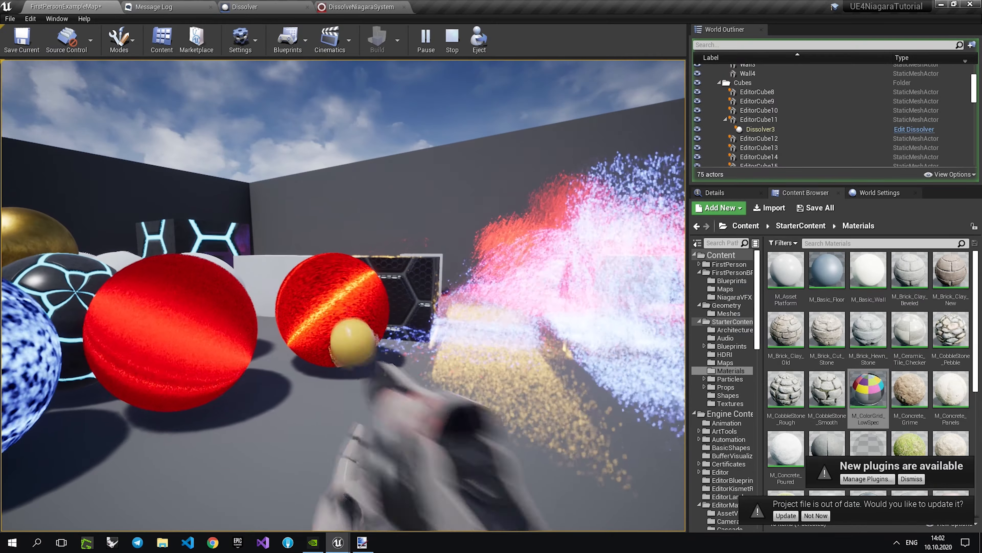
pyautogui.click(348, 309)
pyautogui.click(347, 310)
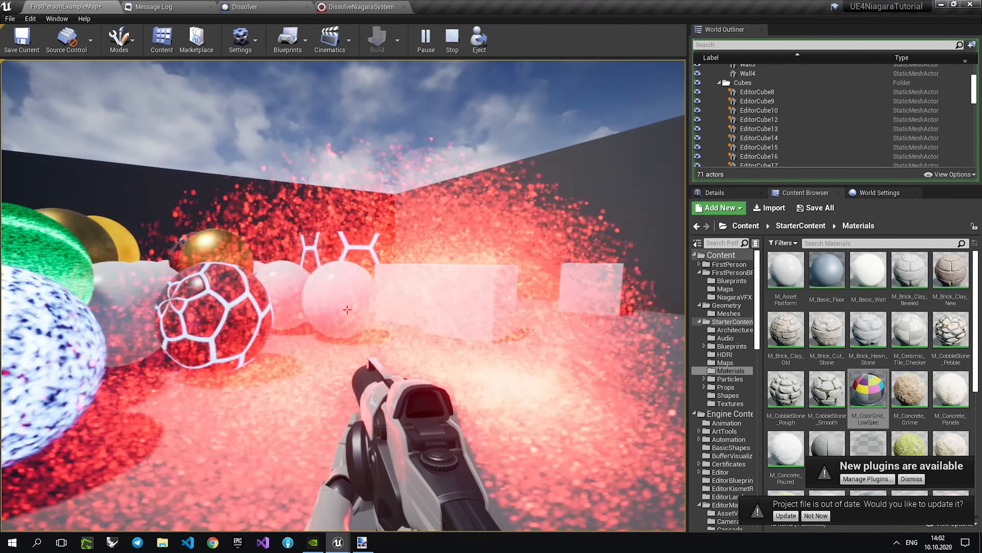
pyautogui.click(347, 309)
pyautogui.press('s')
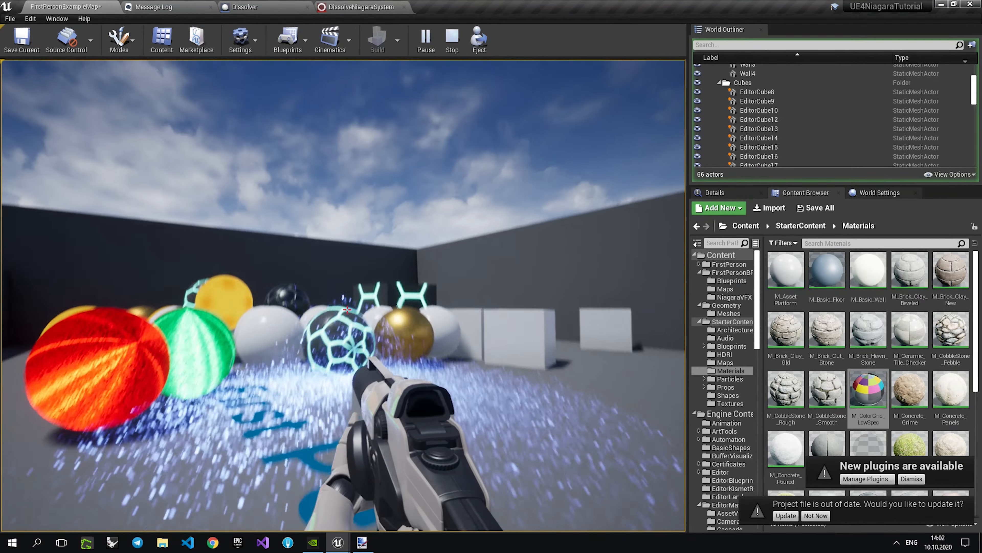
pyautogui.click(347, 310)
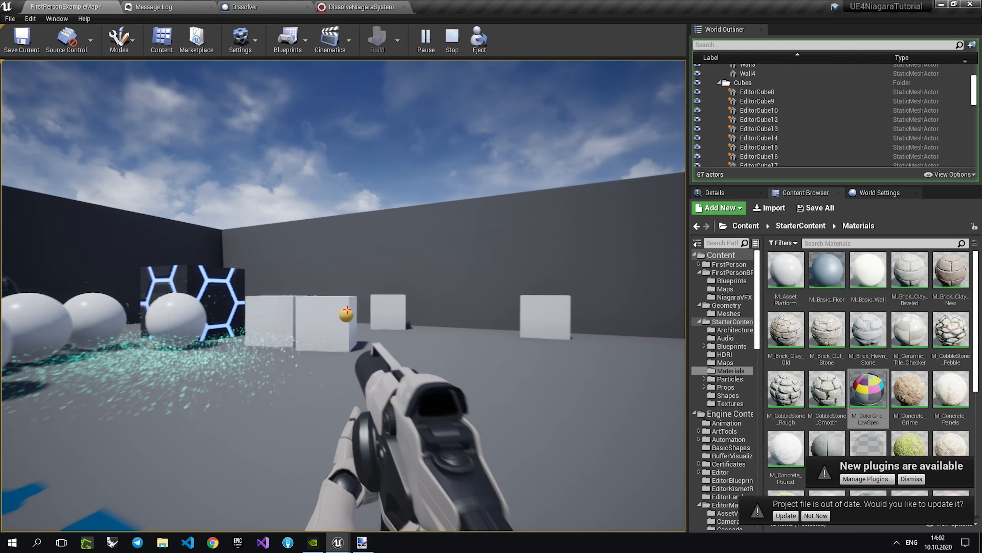
pyautogui.click(348, 309)
pyautogui.click(348, 310)
pyautogui.click(347, 310)
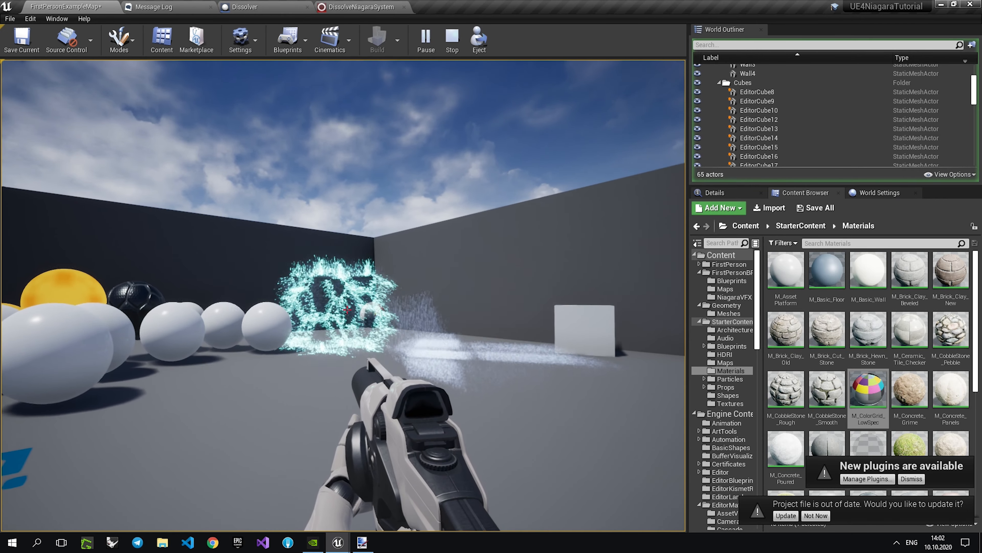
pyautogui.click(348, 310)
pyautogui.click(348, 310)
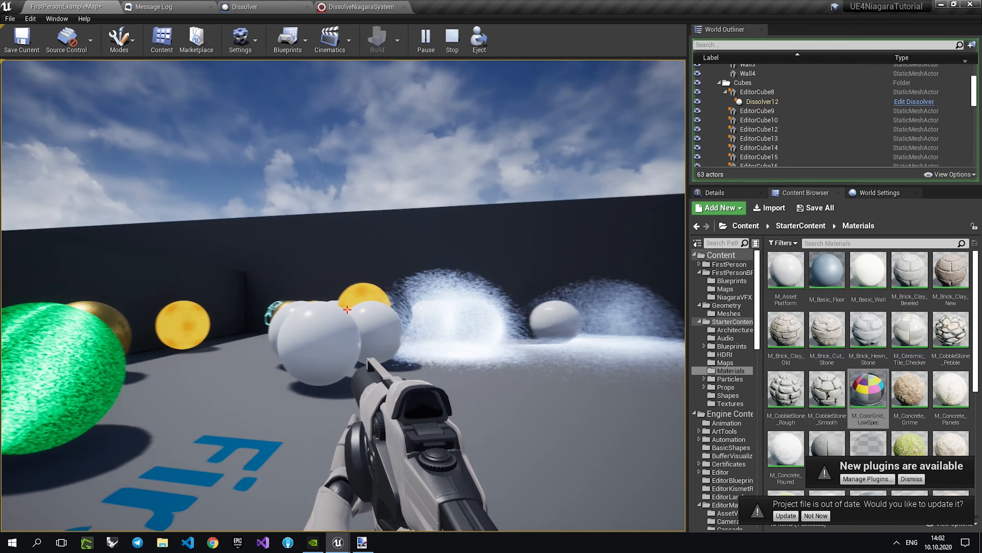
pyautogui.click(347, 309)
pyautogui.click(348, 309)
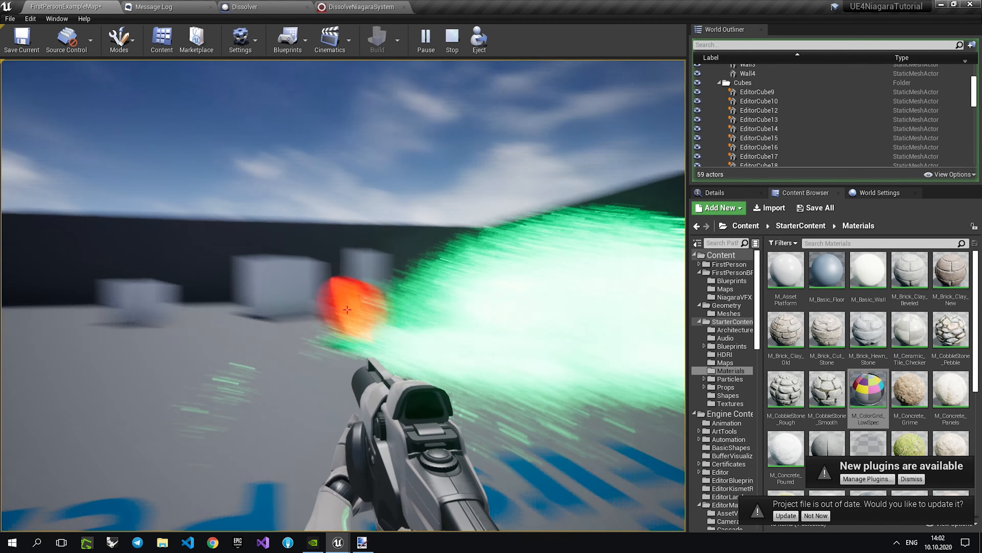
pyautogui.click(348, 309)
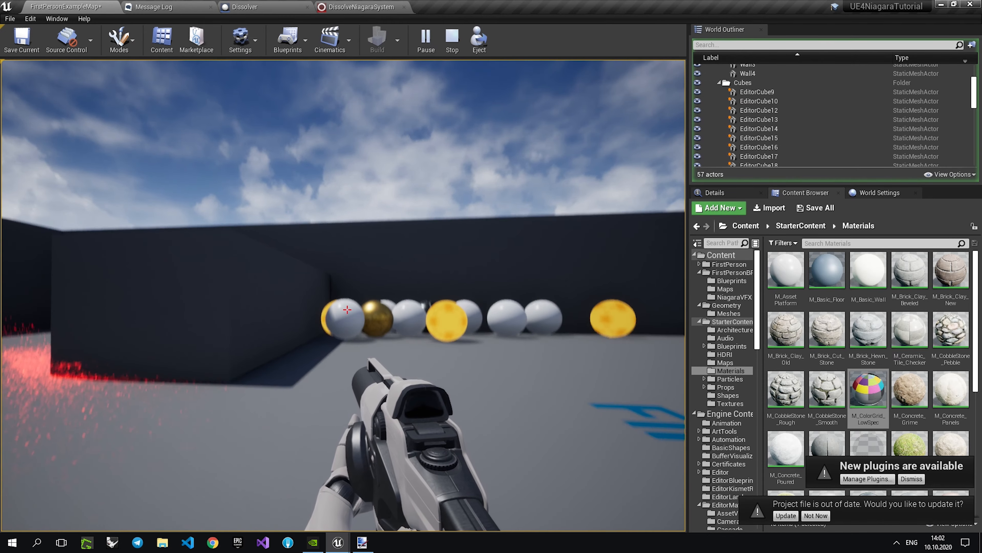
pyautogui.press('w')
pyautogui.click(348, 310)
pyautogui.press('w')
pyautogui.click(348, 309)
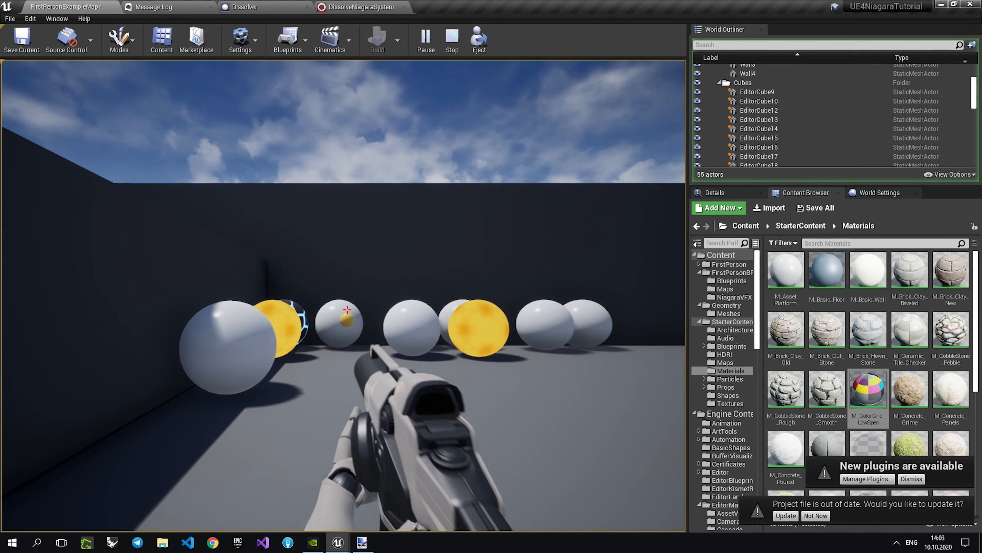
pyautogui.click(348, 309)
pyautogui.click(348, 309)
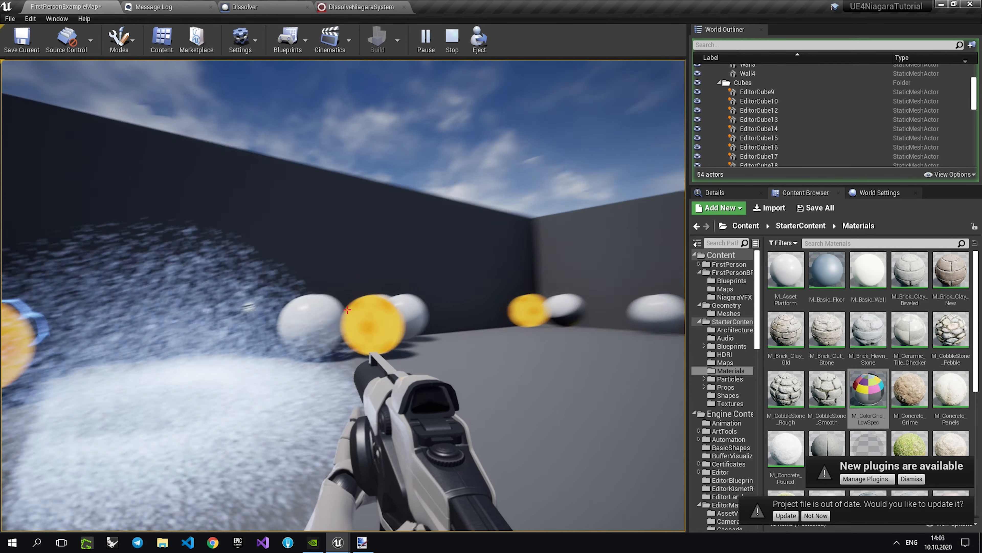
pyautogui.press('w')
pyautogui.click(348, 310)
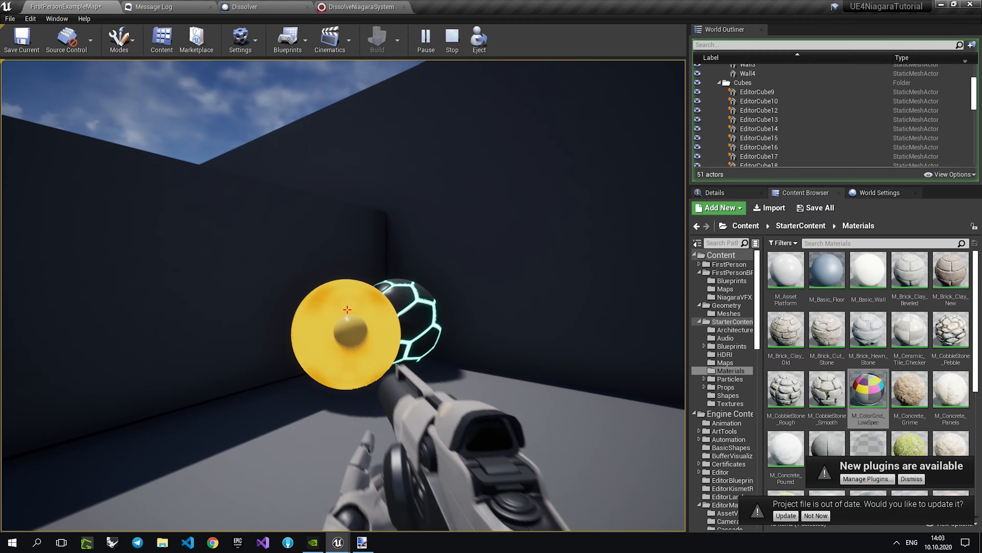
pyautogui.press('w')
pyautogui.click(347, 310)
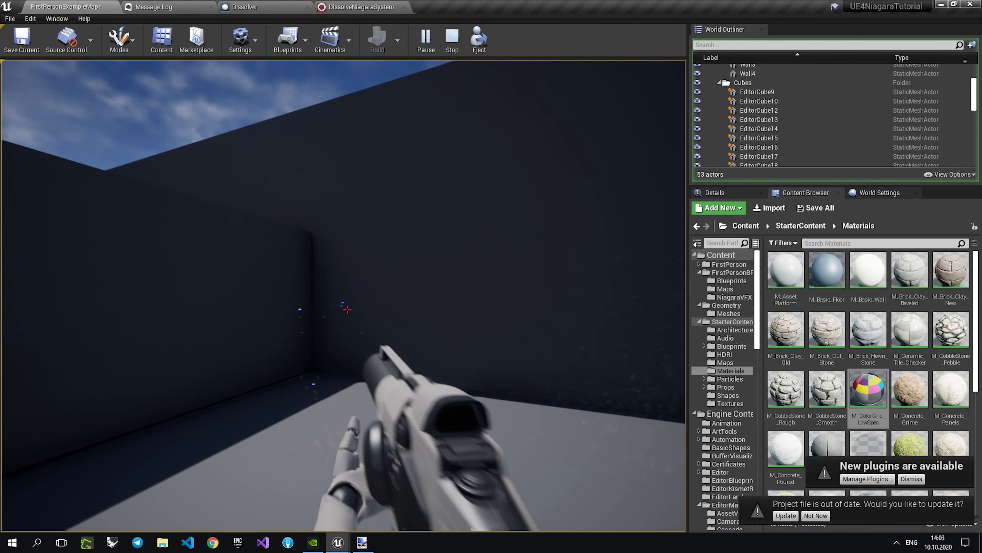
pyautogui.click(347, 310)
pyautogui.hotkey('shift', 'F1')
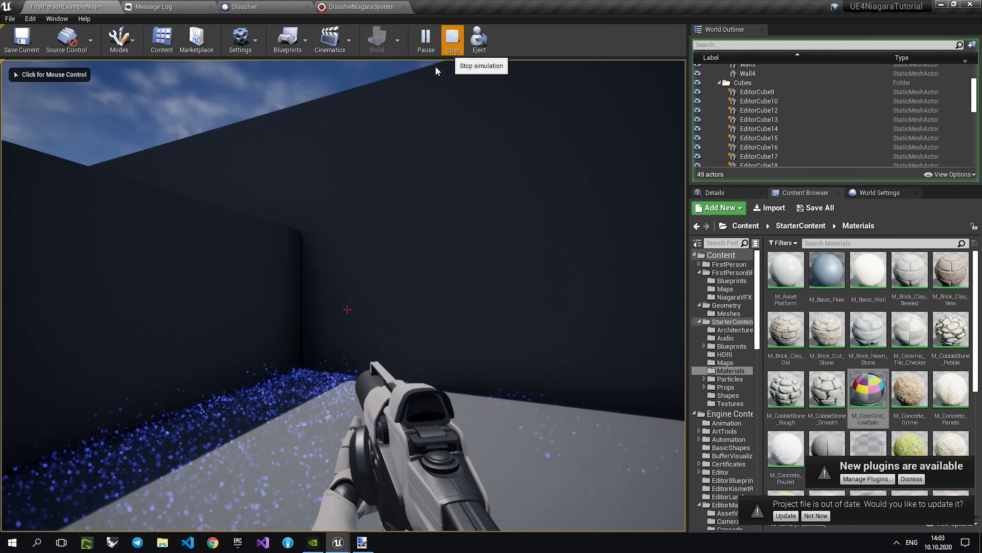
pyautogui.click(451, 40)
# Move a gold sphere from the sphere group to the open floor in front of the hexagon-patterned cube.
pyautogui.moveTo(304, 296)
pyautogui.mouseDown(button='right')
pyautogui.moveTo(379, 300)
pyautogui.moveTo(305, 310)
pyautogui.moveTo(340, 296)
pyautogui.moveTo(476, 296)
pyautogui.moveTo(307, 308)
pyautogui.mouseUp(button='right')
pyautogui.press('s')
pyautogui.press('d')
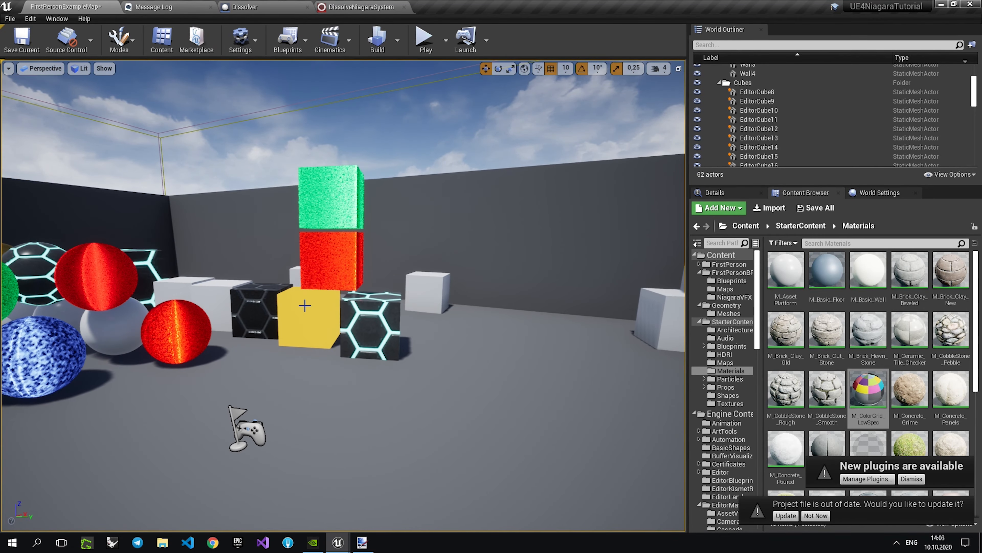
pyautogui.click(402, 329)
pyautogui.press('s')
pyautogui.moveTo(193, 299); pyautogui.dragTo(162, 299, button='right')
pyautogui.moveTo(220, 281); pyautogui.dragTo(493, 355)
# Replace the moved gold sphere's static mesh with SM_TableRound.
pyautogui.click(715, 192)
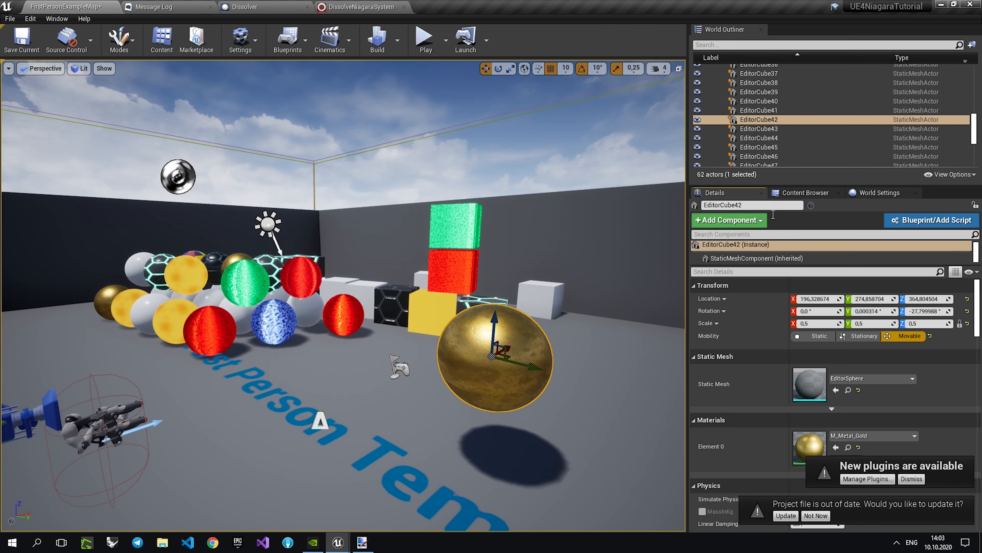
pyautogui.click(853, 378)
pyautogui.write('tab')
pyautogui.click(883, 242)
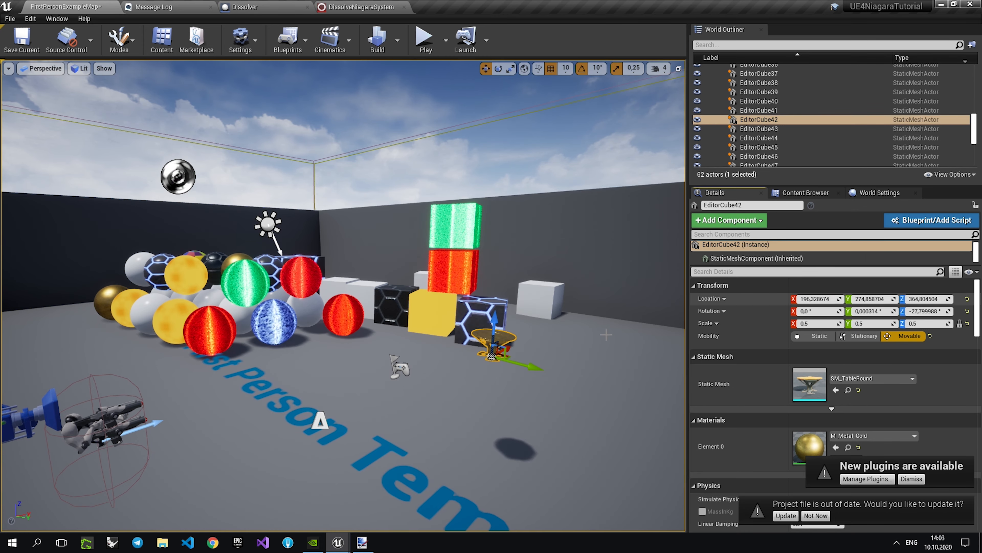
# Open the SM_TableRound asset, locate its M_TableRound material, and apply that material to the table in the level.
pyautogui.press('f')
pyautogui.click(848, 391)
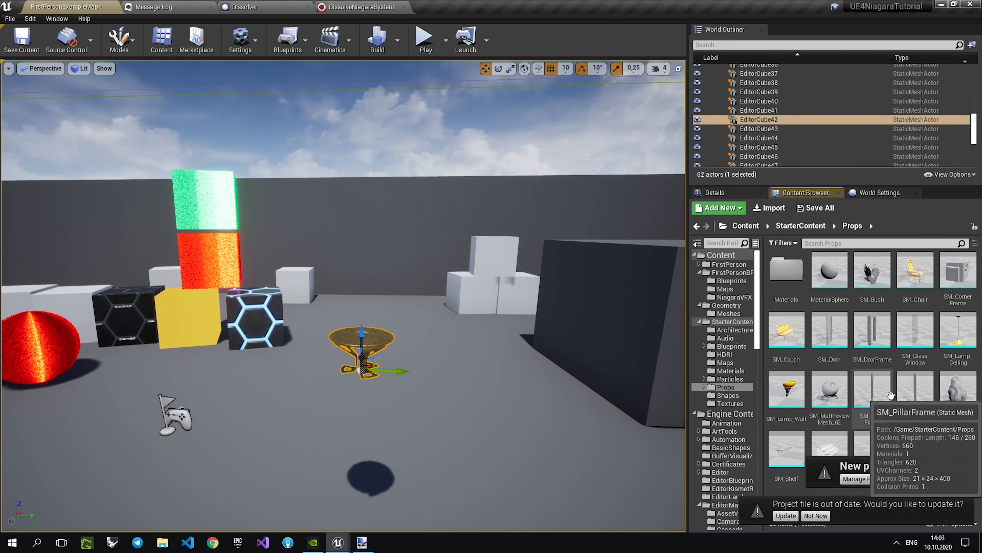
pyautogui.doubleClick(920, 443)
pyautogui.click(901, 139)
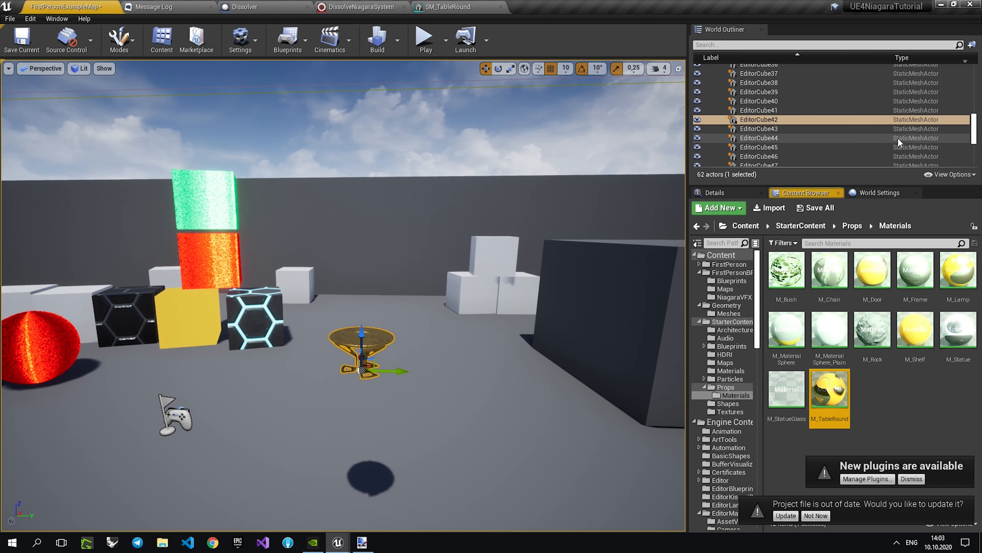
pyautogui.moveTo(831, 393); pyautogui.dragTo(373, 348)
pyautogui.scroll(3, 373, 348)
pyautogui.moveTo(388, 449); pyautogui.dragTo(381, 492)
# Run a brief play test to check the round table in the level, and frame the table in the viewport.
pyautogui.click(426, 39)
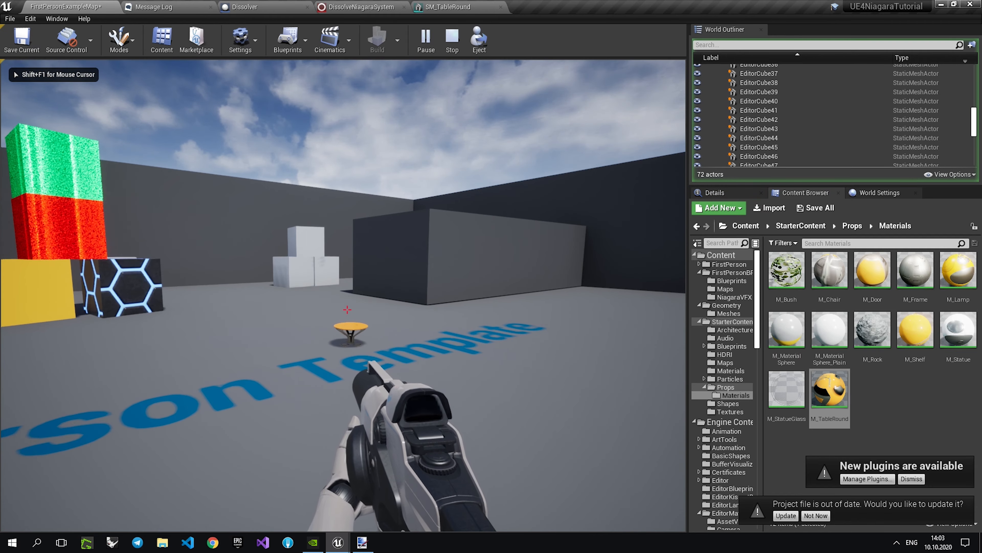
pyautogui.press('Escape')
pyautogui.click(354, 232)
pyautogui.press('f')
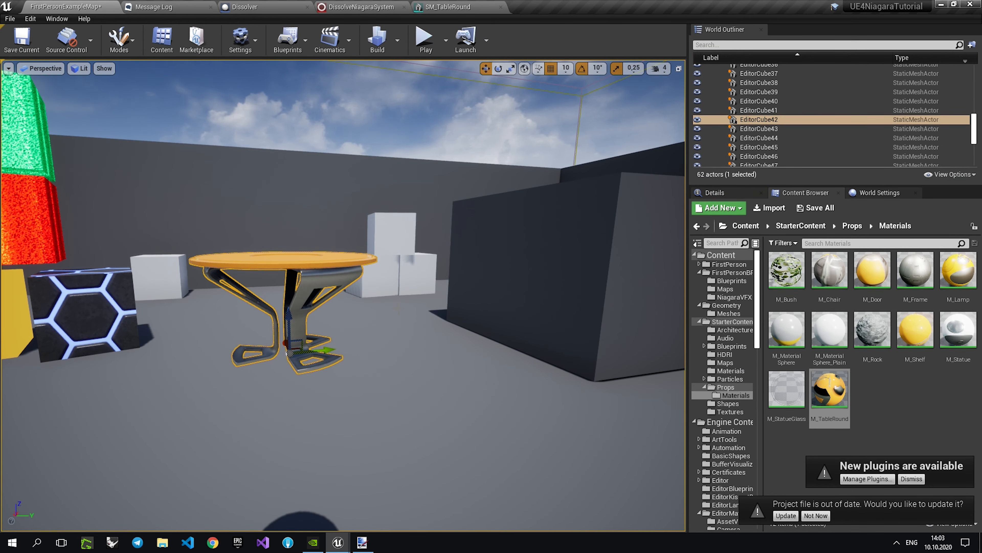
# Set the preview mesh of DissolveNiagaraSystem's StaticMesh user parameter to SM_TableRound and fix its CPU access error.
pyautogui.click(363, 6)
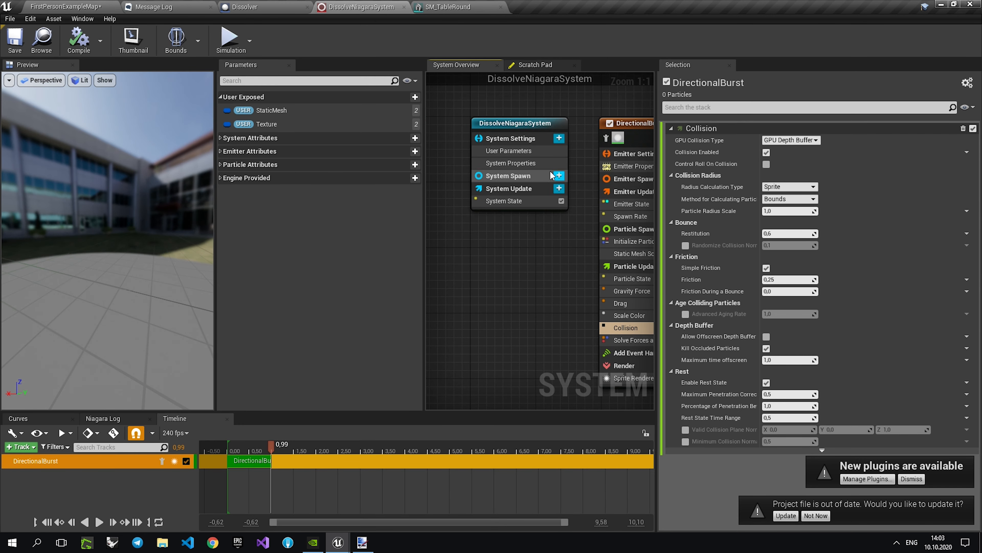
pyautogui.click(508, 152)
pyautogui.click(829, 159)
pyautogui.write('table')
pyautogui.click(842, 263)
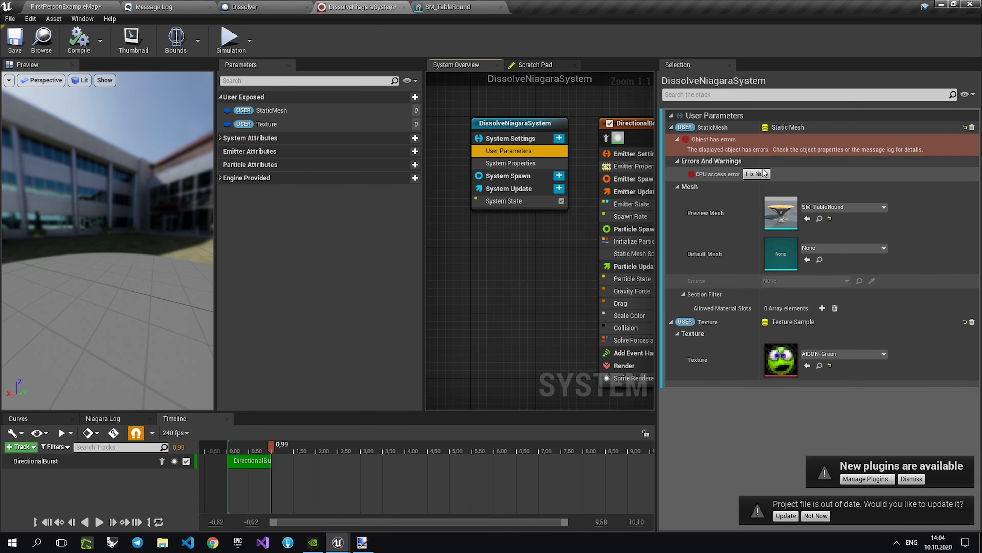
pyautogui.click(757, 174)
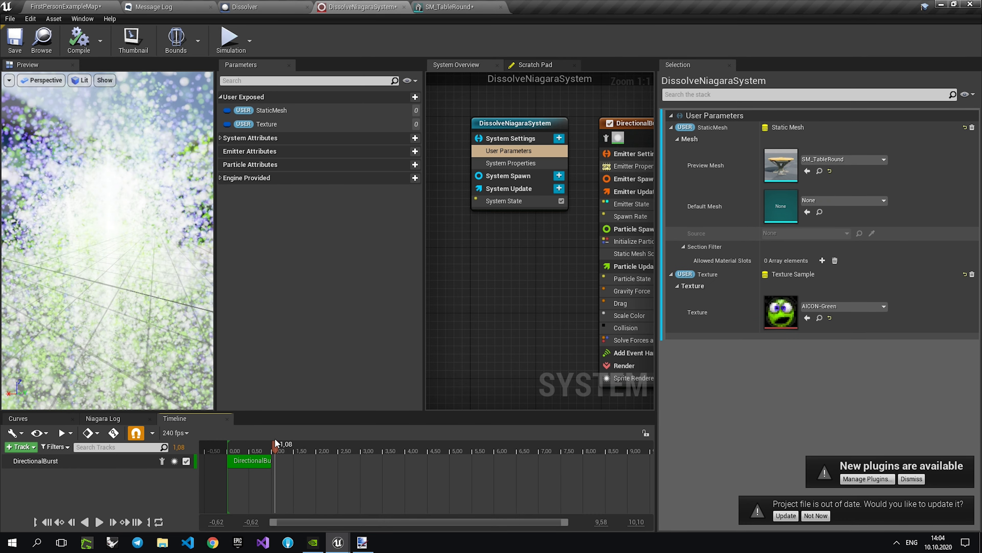
# Return to the level and play test it, shooting the round table to check its dissolve effect.
pyautogui.click(65, 7)
pyautogui.click(426, 38)
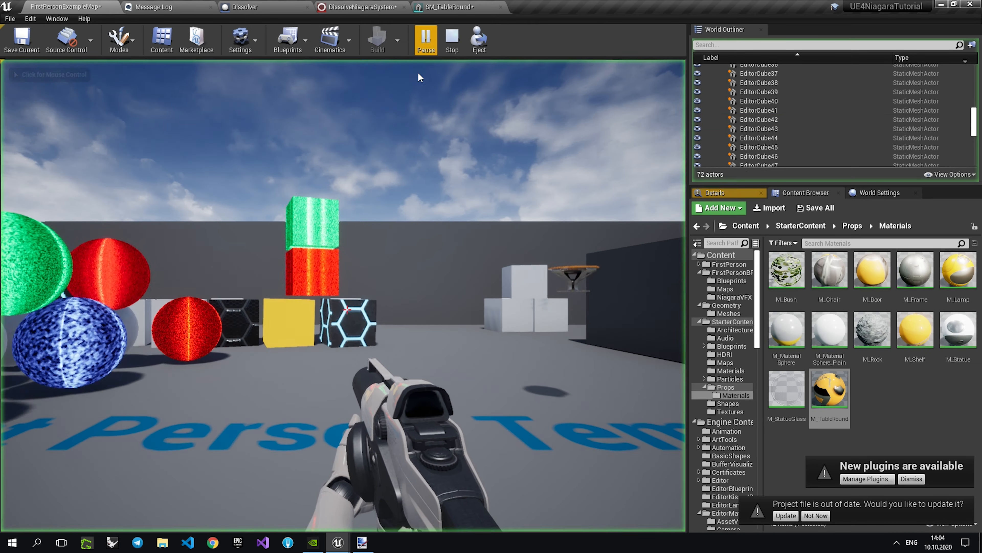
pyautogui.click(451, 35)
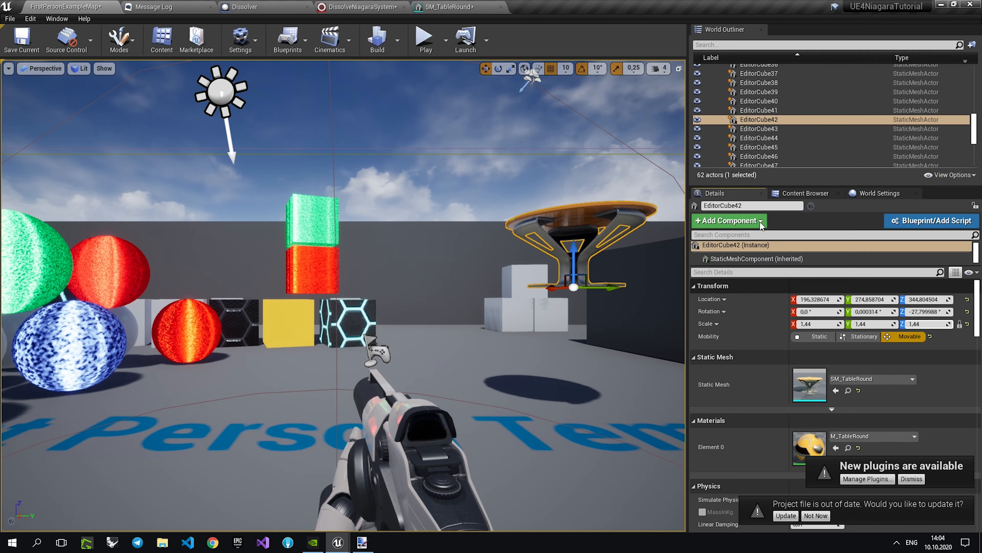
pyautogui.click(426, 39)
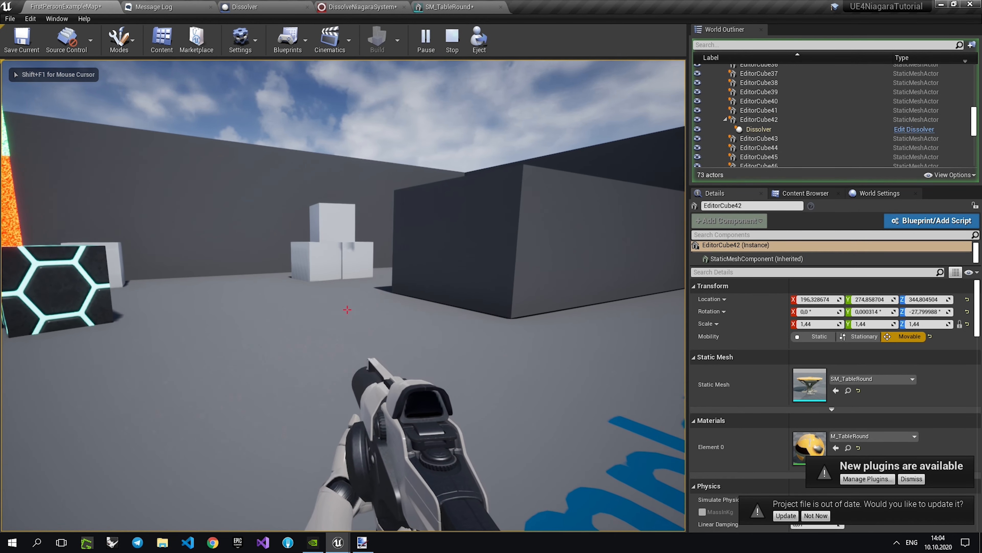
pyautogui.press('Escape')
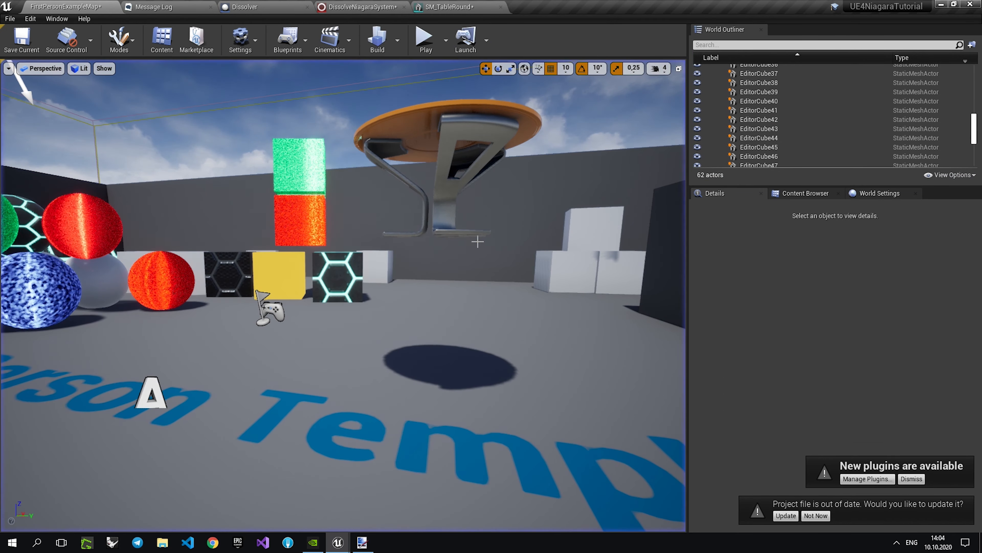
# Scale the round table uniformly to 2.75 and play test its dissolve at that size.
pyautogui.moveTo(441, 235); pyautogui.dragTo(449, 209)
pyautogui.click(425, 38)
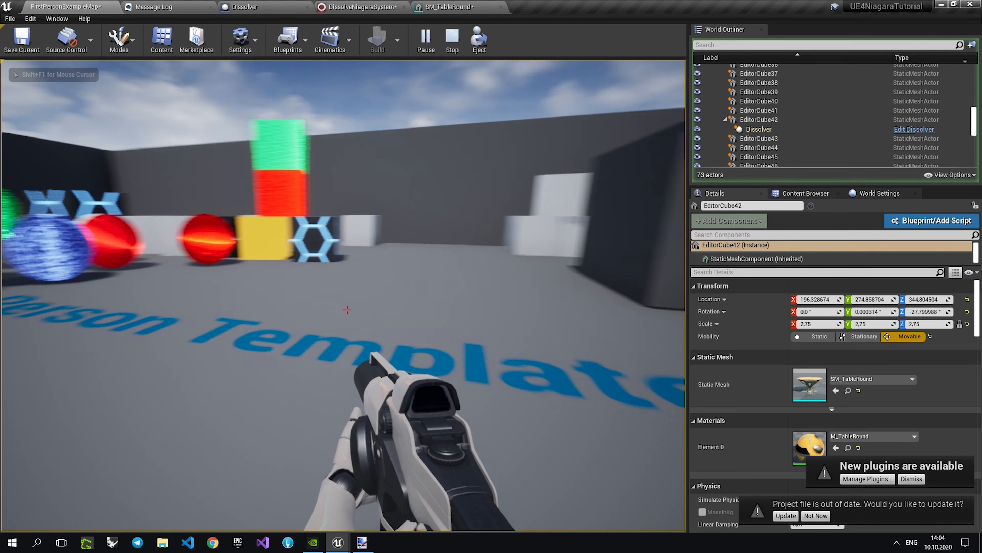
pyautogui.hotkey('shift', 'F1')
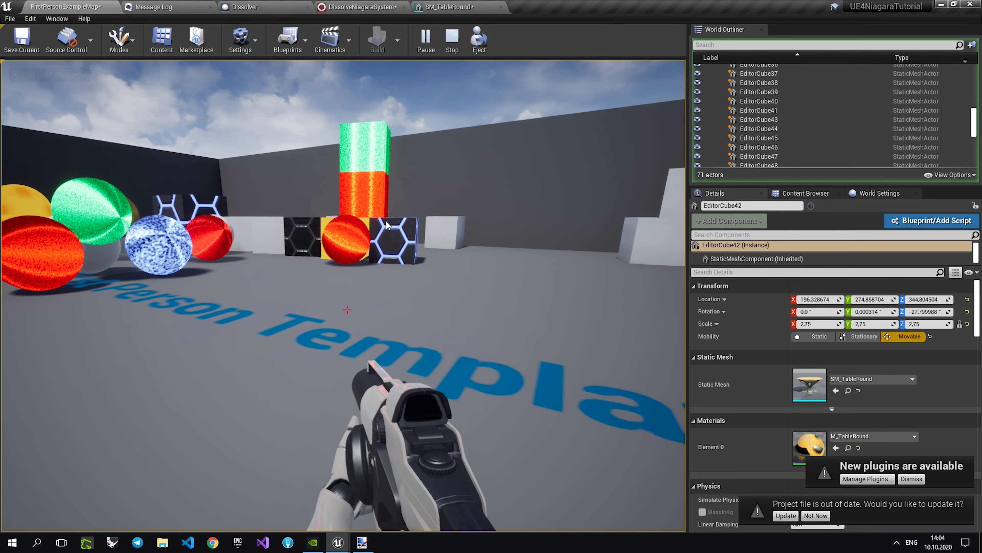
pyautogui.click(452, 42)
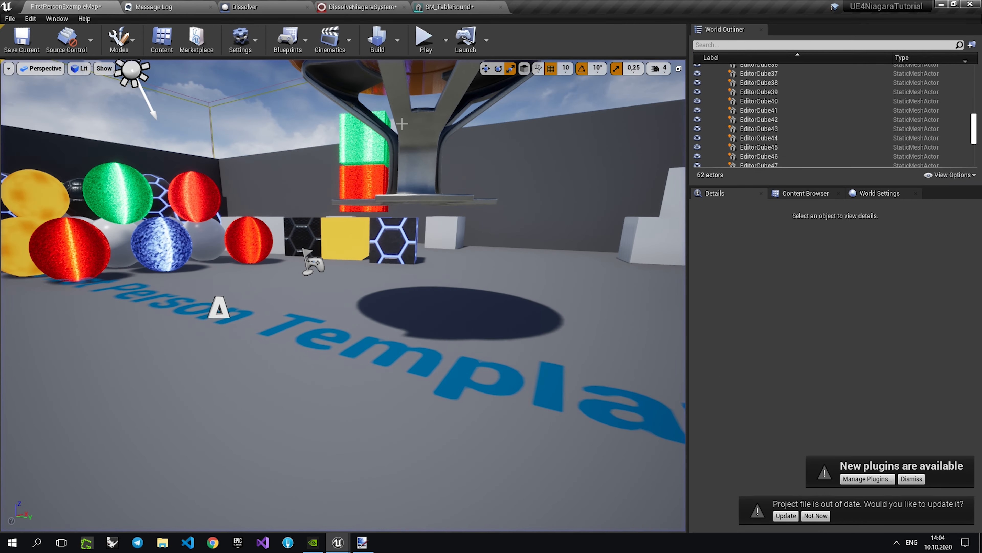
# Open the table's M_TableRound material, inspect its node graph, and return to the level.
pyautogui.doubleClick(798, 441)
pyautogui.scroll(-3, 789, 424)
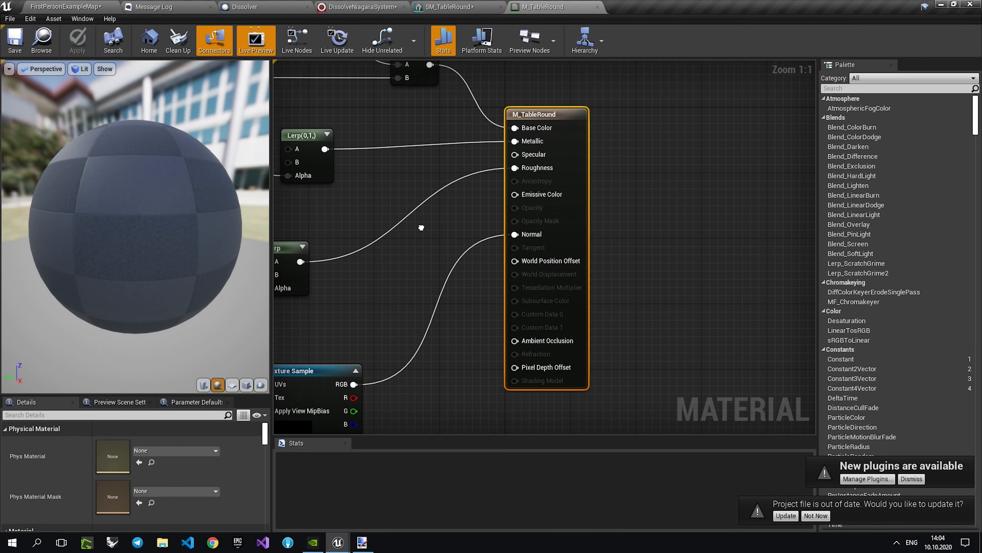
pyautogui.click(79, 6)
# Play test the level, shooting the enlarged table, the cubes and the spheres to examine their dissolve particles.
pyautogui.click(426, 42)
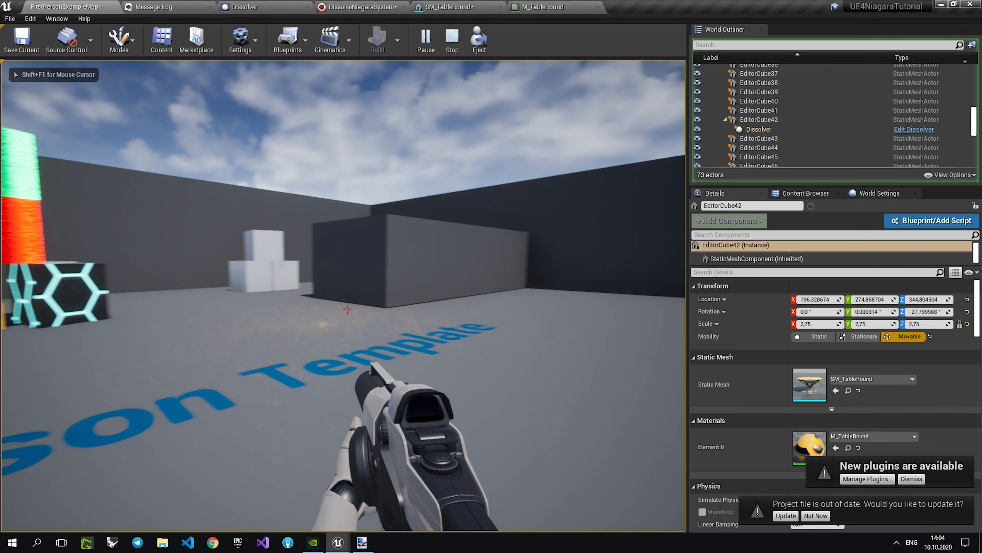
pyautogui.click(348, 310)
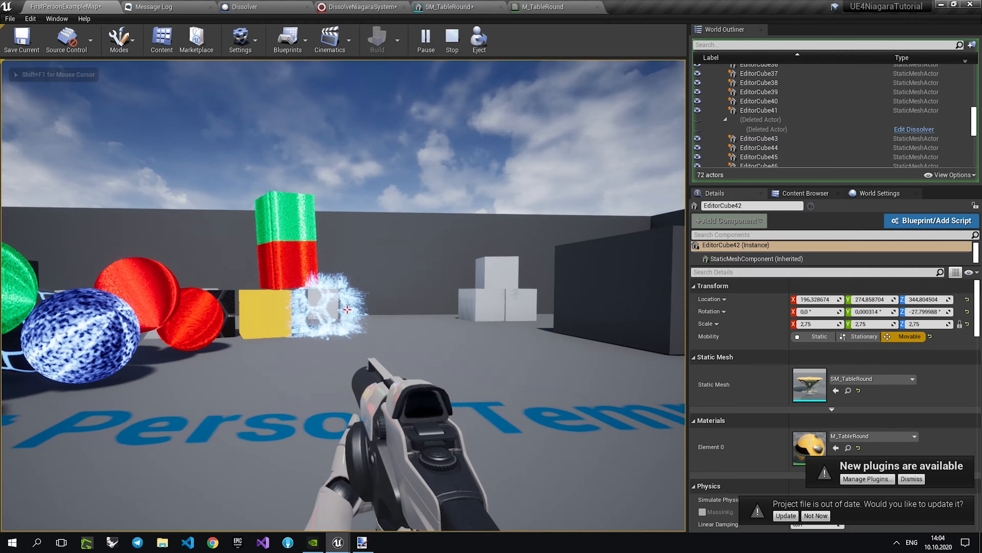
pyautogui.press('w')
pyautogui.click(348, 310)
pyautogui.click(347, 309)
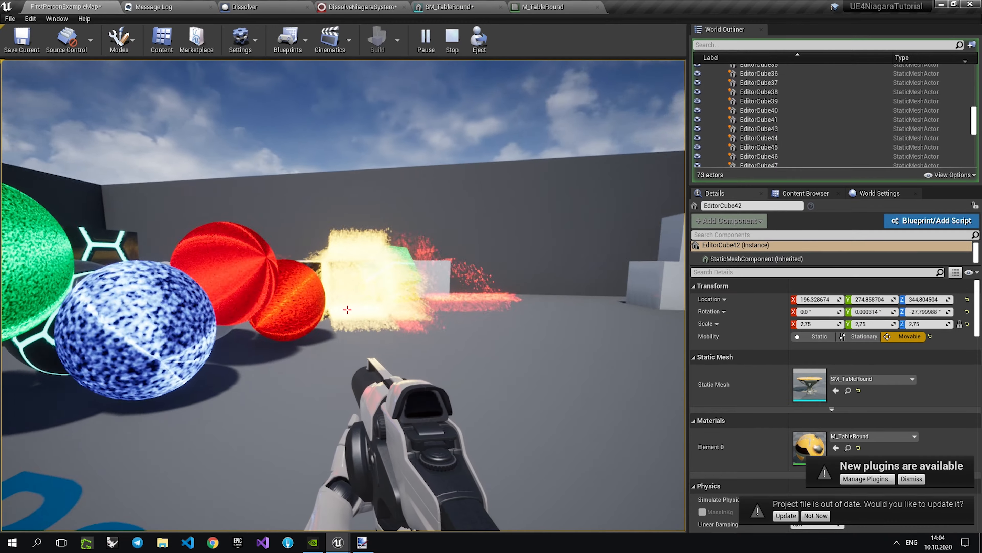
pyautogui.click(347, 310)
pyautogui.click(347, 310)
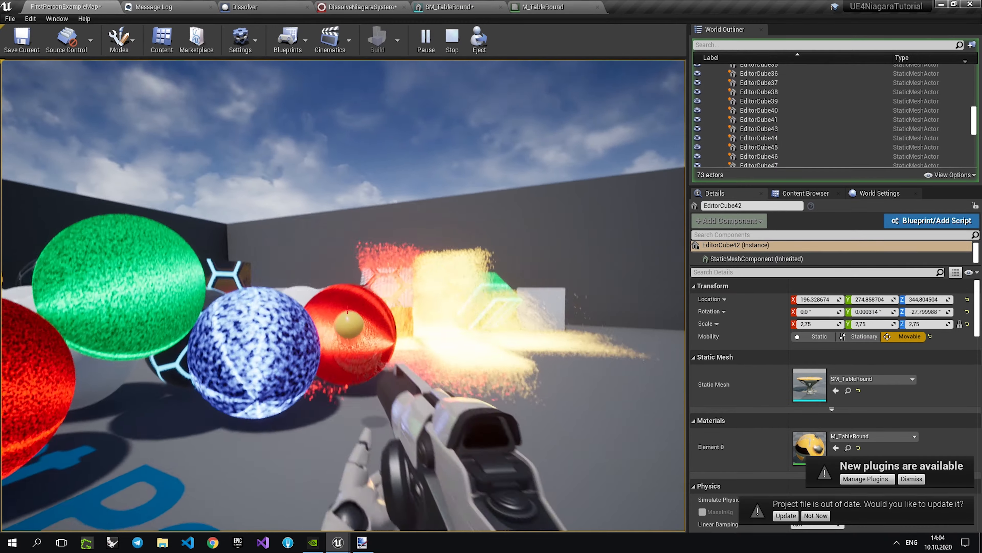
pyautogui.click(348, 310)
pyautogui.click(348, 309)
pyautogui.click(347, 310)
pyautogui.press('s')
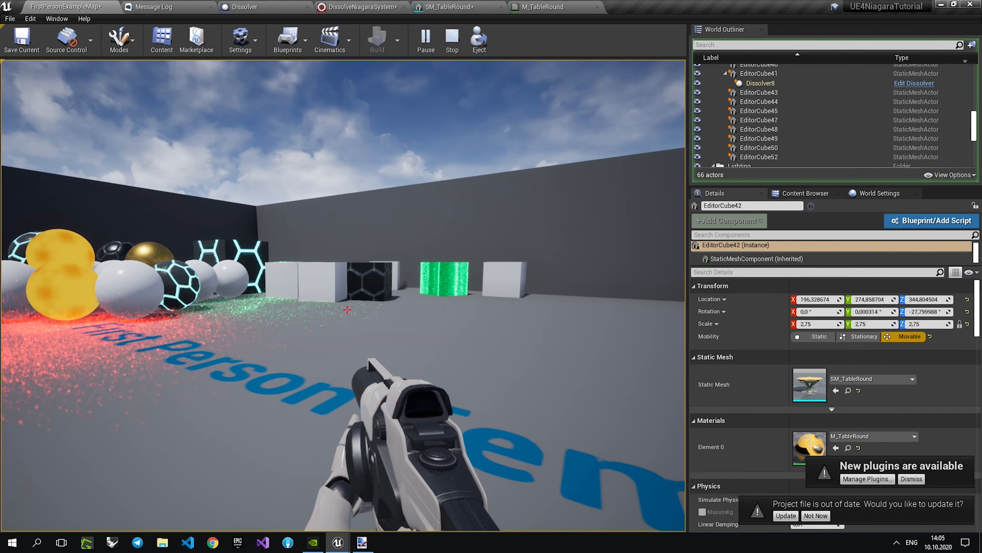
pyautogui.click(453, 47)
# Duplicate the round table twice and stack the copies vertically above the original.
pyautogui.click(812, 195)
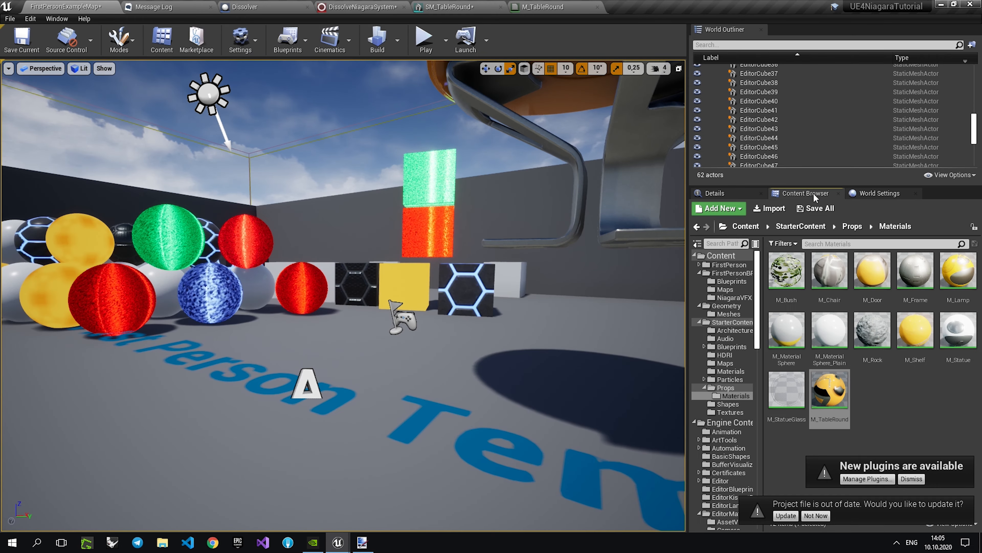
pyautogui.click(747, 226)
pyautogui.scroll(-6, 484, 251)
pyautogui.click(454, 254)
pyautogui.click(442, 255)
pyautogui.keyDown('alt'); pyautogui.moveTo(438, 144); pyautogui.dragTo(436, 134); pyautogui.keyUp('alt')
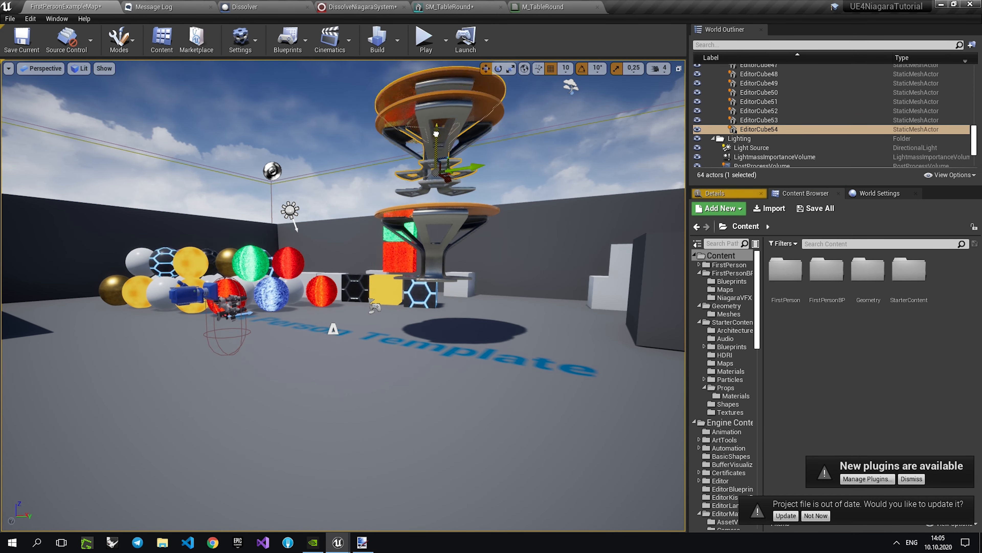
# Play test the level and shoot the stacked round tables to check how they dissolve.
pyautogui.click(428, 39)
pyautogui.click(492, 89)
pyautogui.click(347, 309)
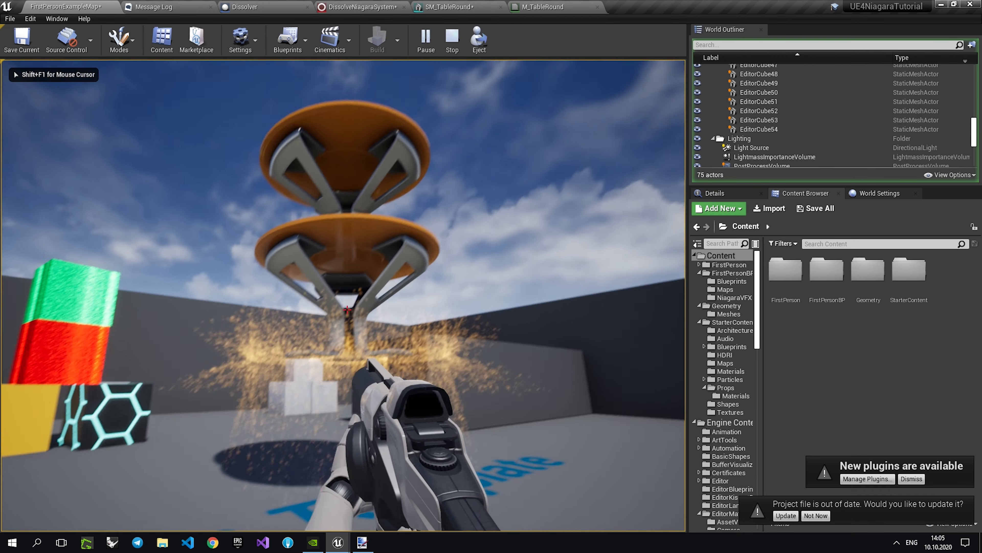
pyautogui.click(347, 309)
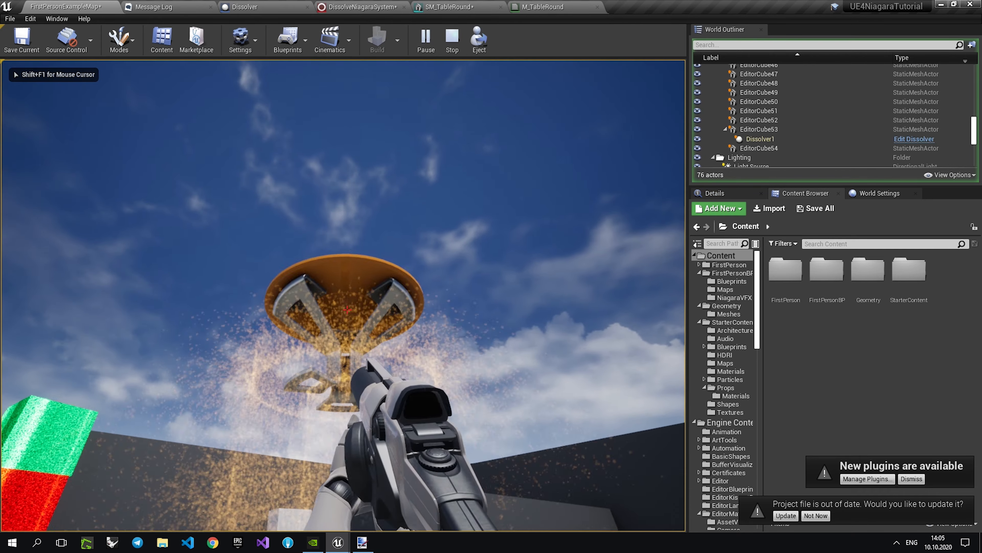
pyautogui.click(347, 309)
pyautogui.hotkey('shift', 'F1')
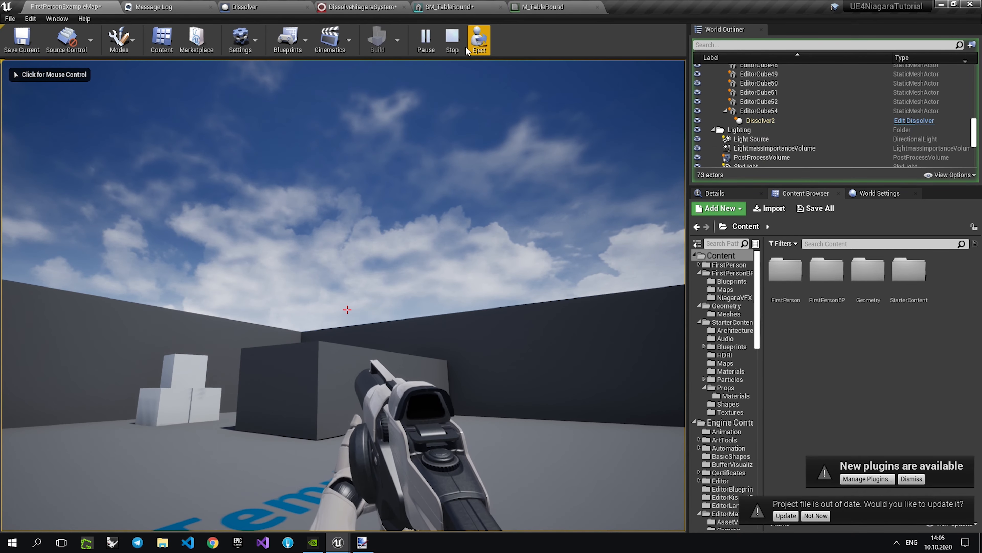
pyautogui.click(452, 39)
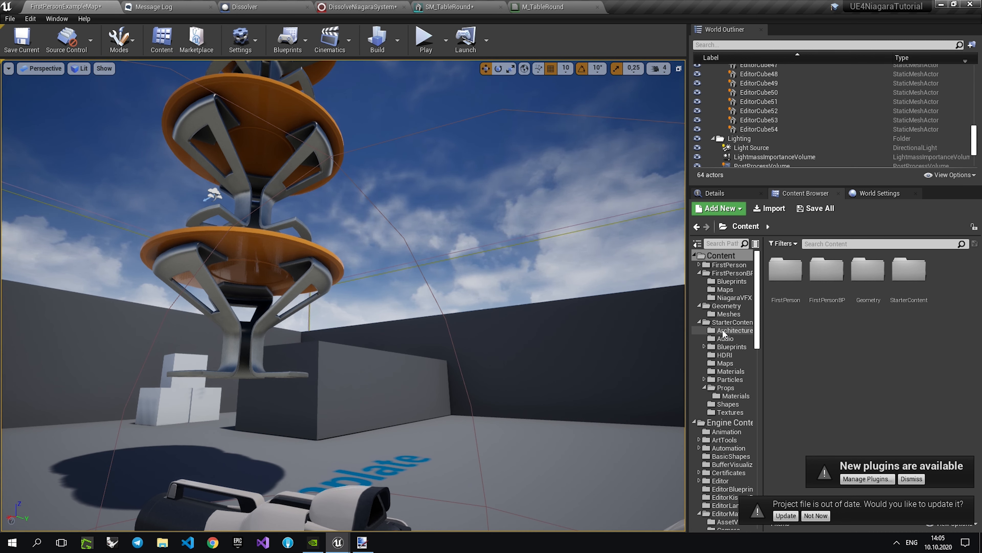
# Create a new material named SpriteMaterial in the NiagaraVFX folder.
pyautogui.click(734, 297)
pyautogui.click(719, 208)
pyautogui.click(724, 329)
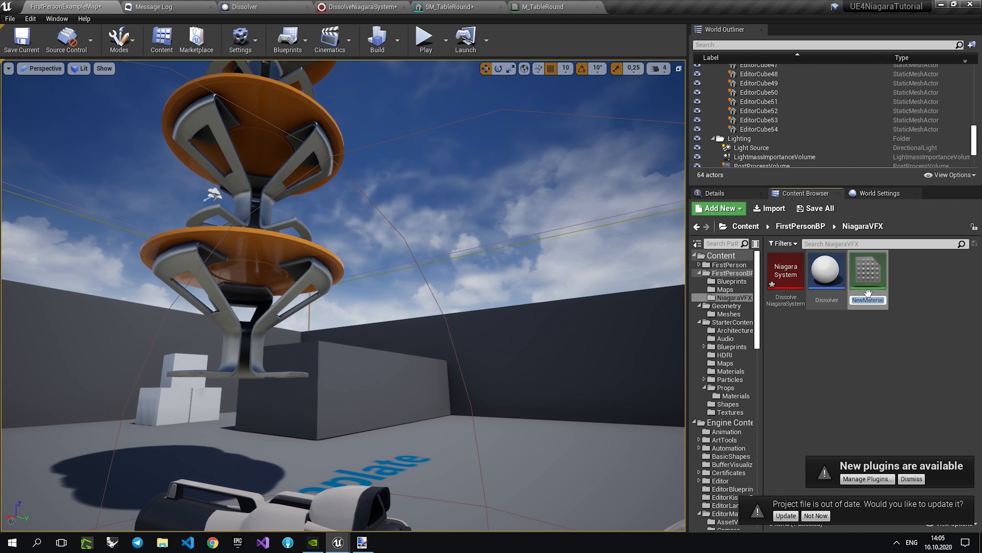
pyautogui.moveTo(862, 301); pyautogui.dragTo(829, 292)
pyautogui.write('Sprit')
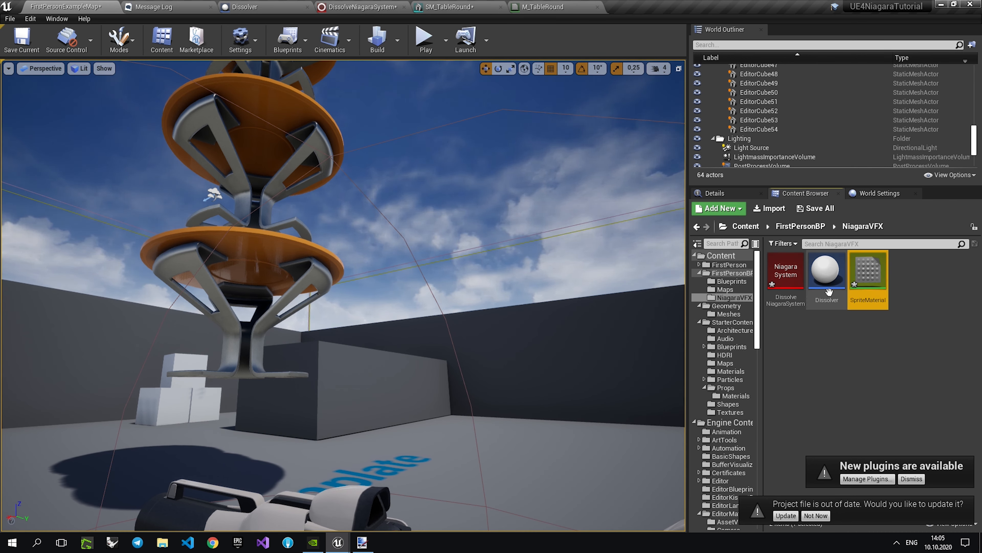
# Open SpriteMaterial and add a Particle Color node to its graph.
pyautogui.doubleClick(869, 271)
pyautogui.rightClick(476, 247)
pyautogui.write('p')
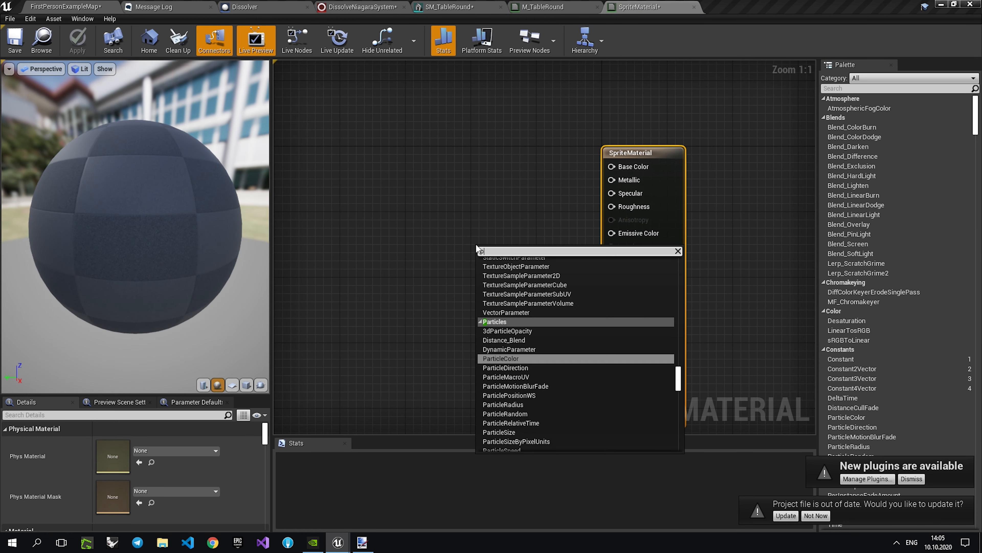
pyautogui.press('Return')
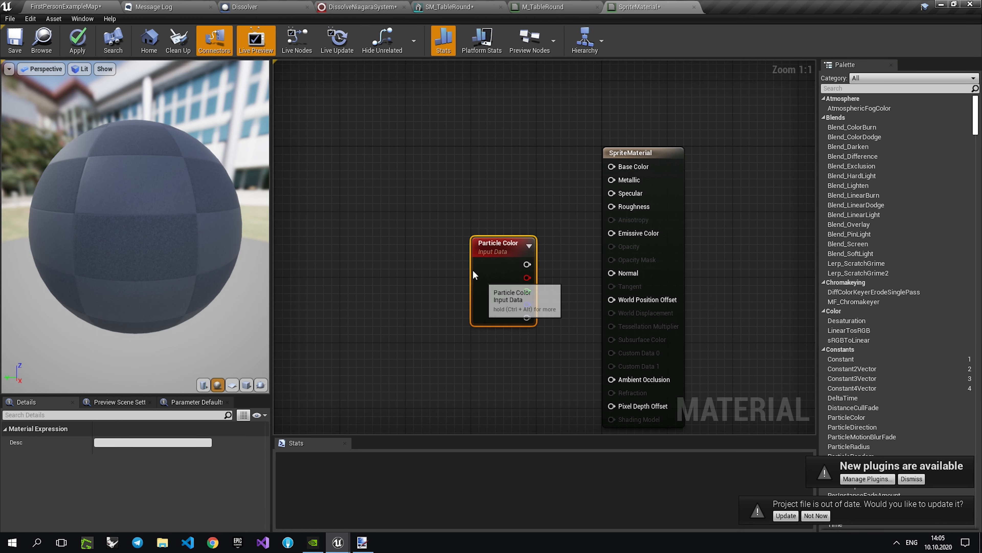